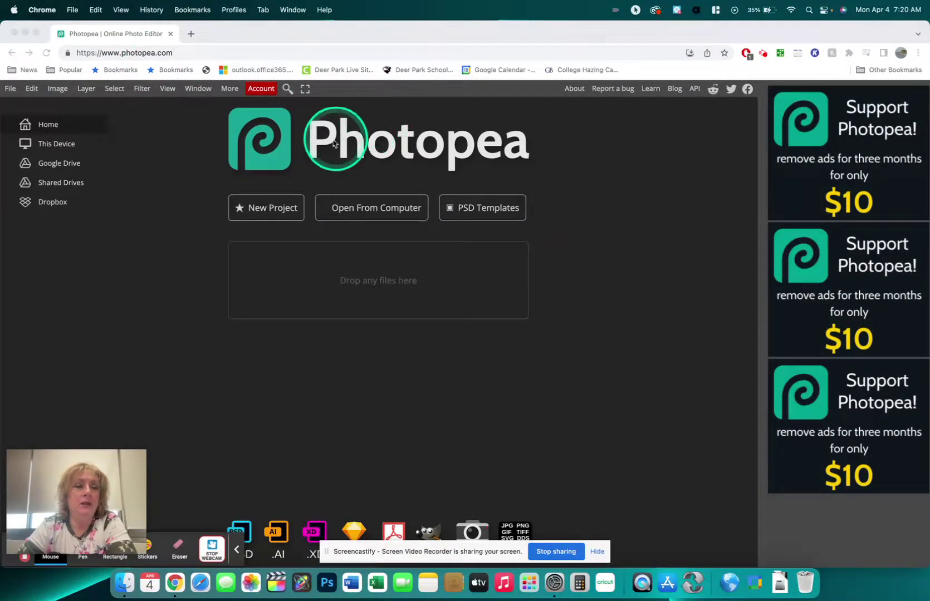
Start a new project named 'Name Logo'.
{"action": "left_click", "coordinate": [274, 211]}
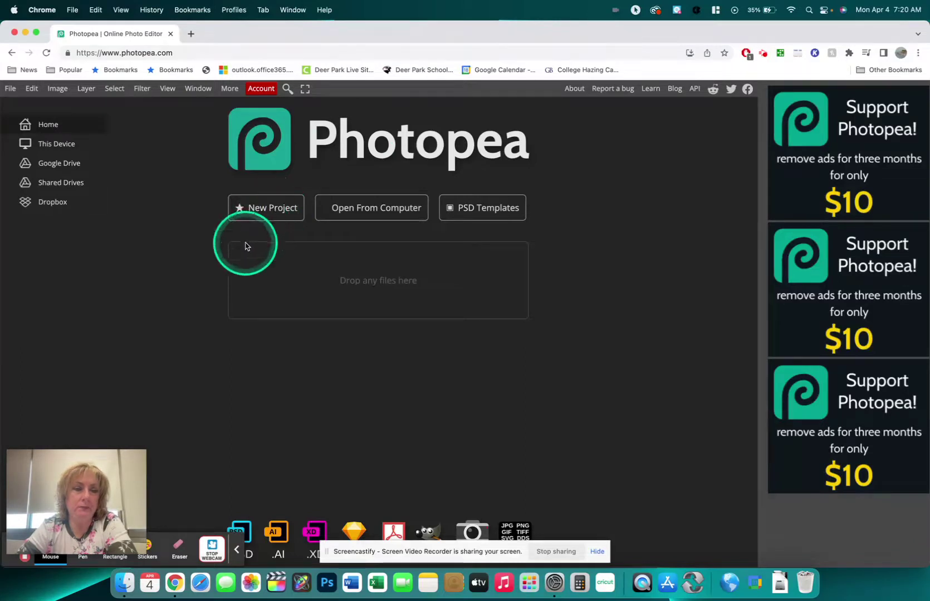
{"action": "left_click", "coordinate": [266, 212]}
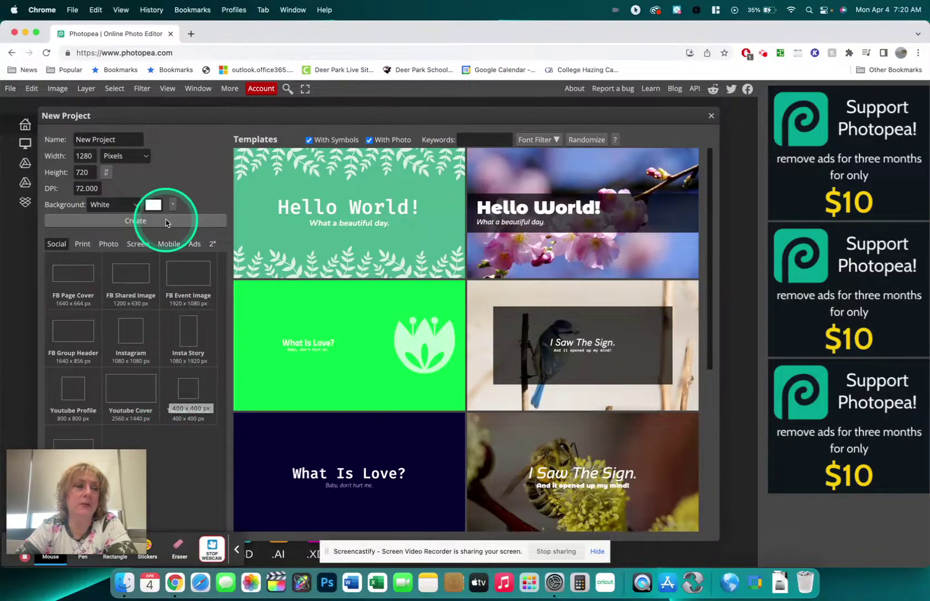
{"action": "triple_click", "coordinate": [95, 135]}
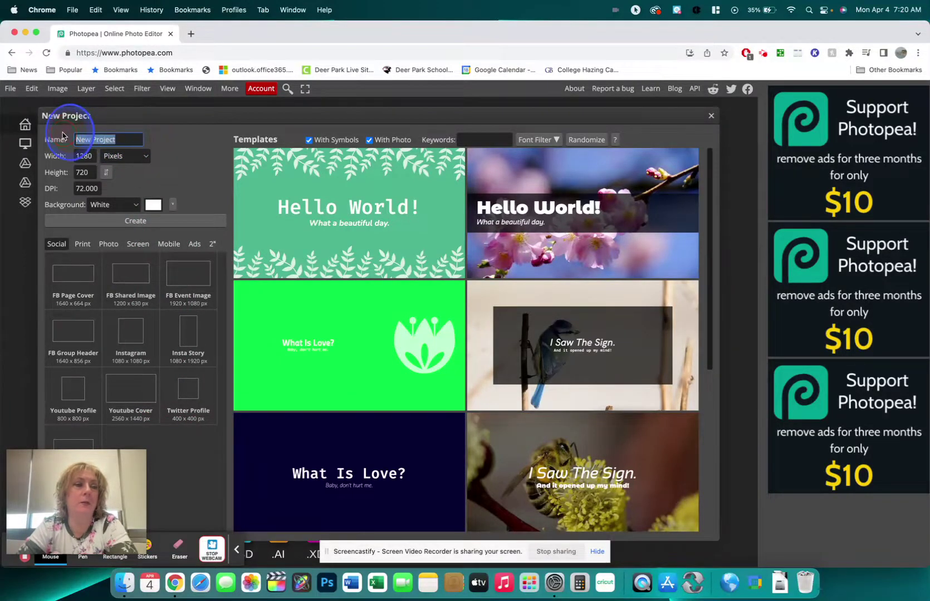
{"action": "type", "text": "Name Logo"}
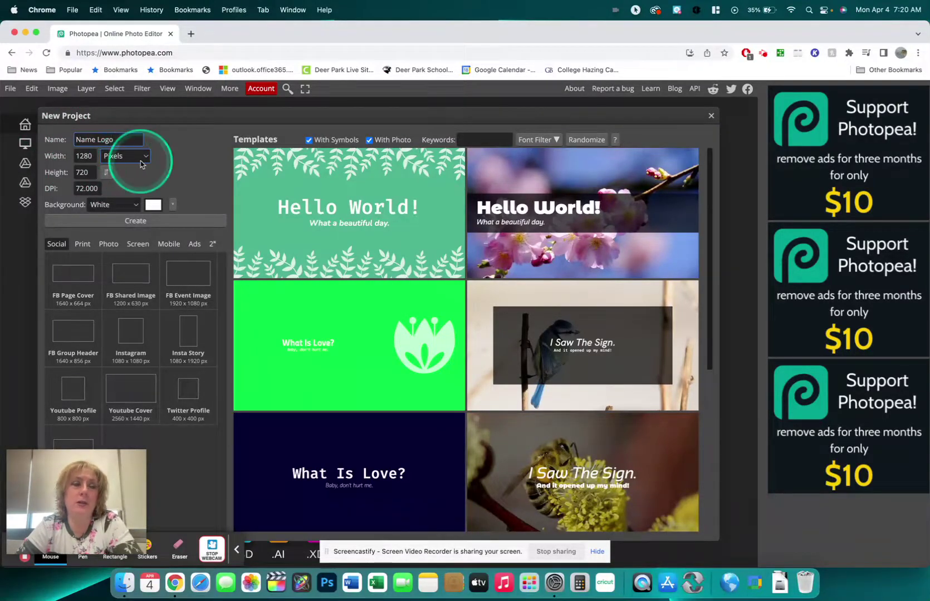
Measure the canvas in inches and set its width to 10.
{"action": "left_click", "coordinate": [128, 158]}
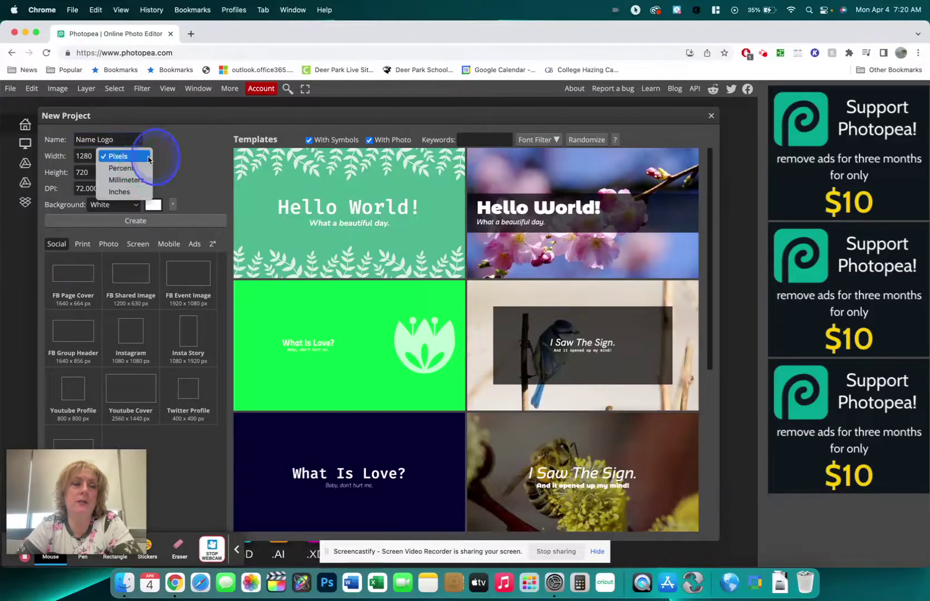
{"action": "left_click", "coordinate": [119, 191]}
{"action": "left_click", "coordinate": [89, 157]}
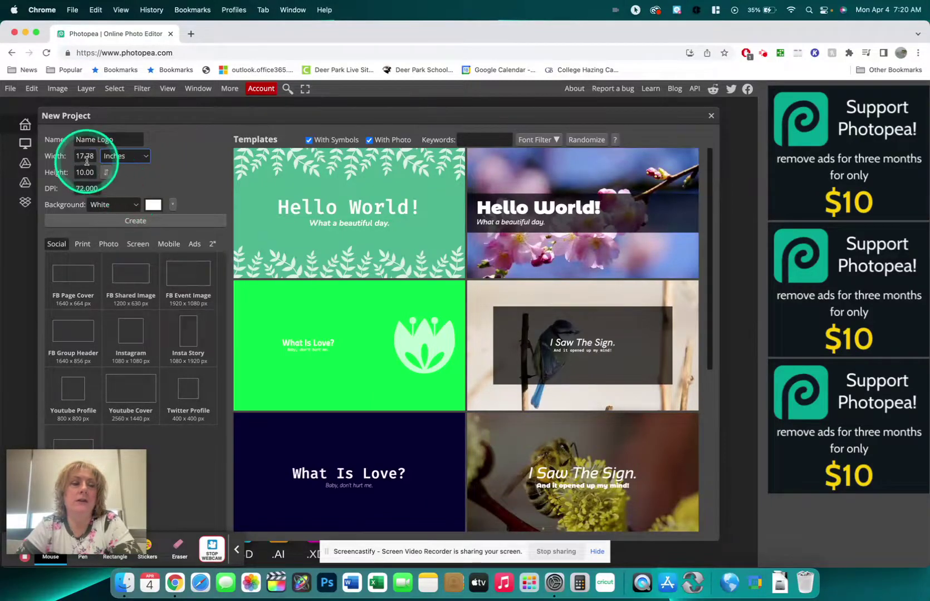
{"action": "double_click", "coordinate": [89, 157]}
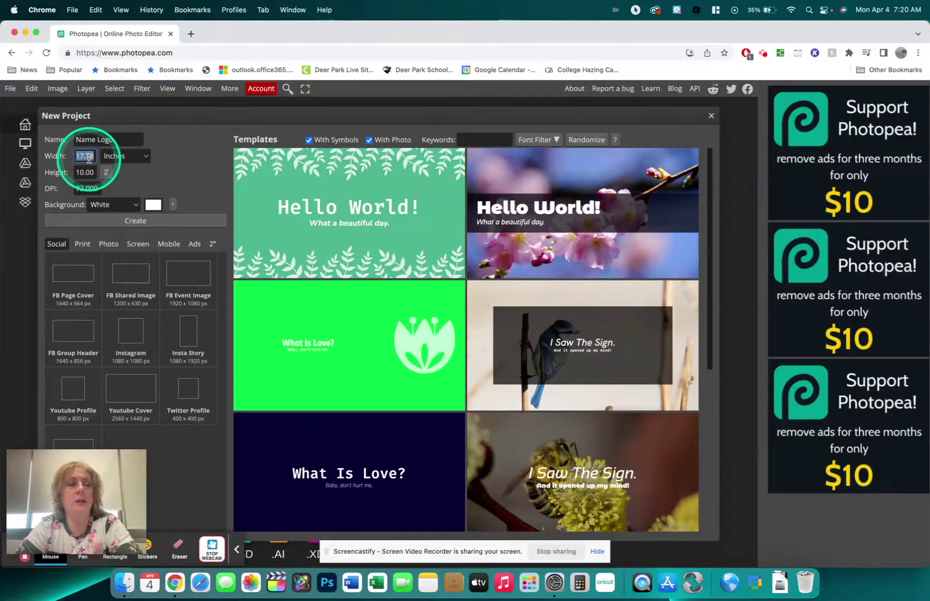
{"action": "type", "text": "10"}
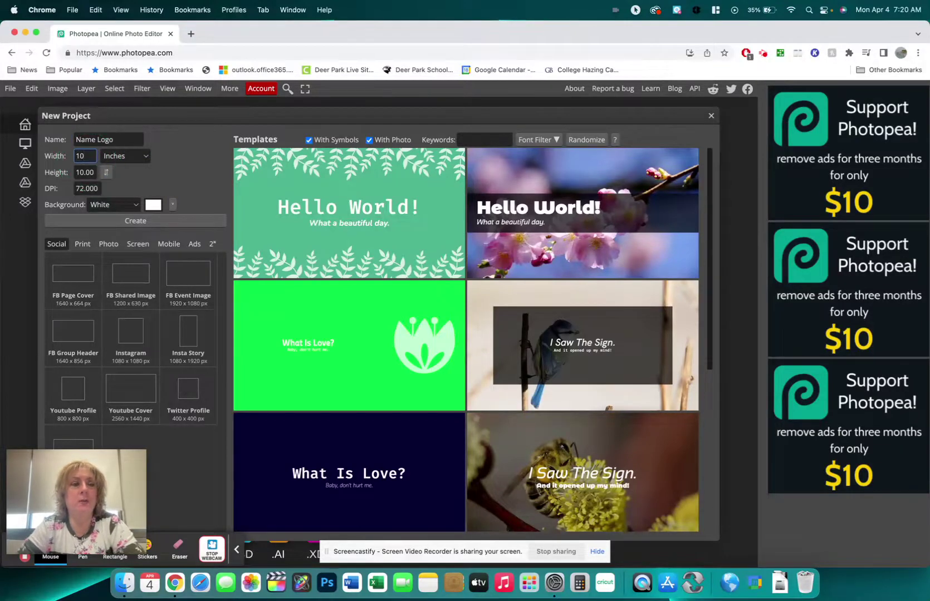
{"action": "double_click", "coordinate": [87, 174]}
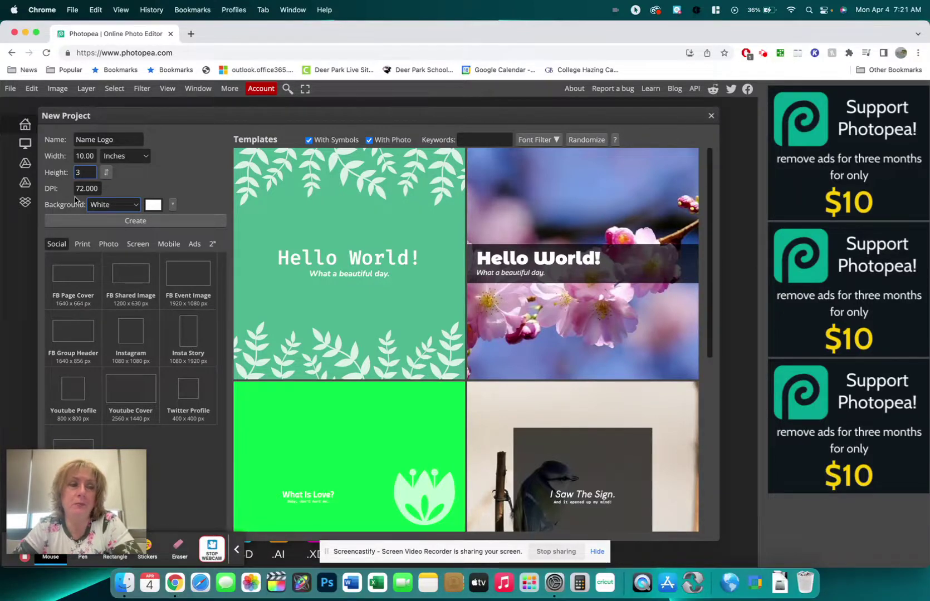
Give the 10 × 3 inch canvas a transparent background and create the document.
{"action": "left_click", "coordinate": [138, 208]}
{"action": "left_click", "coordinate": [125, 229]}
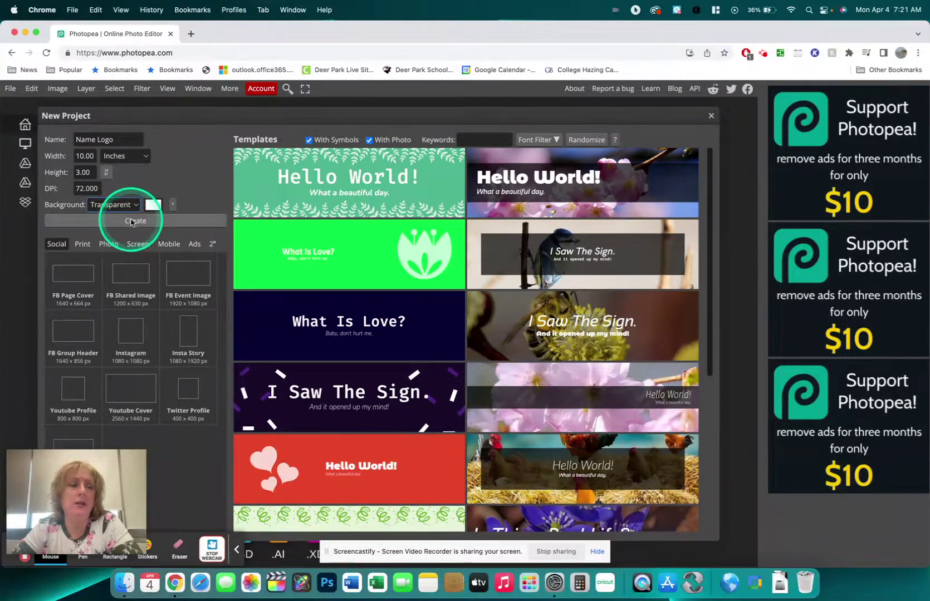
{"action": "left_click", "coordinate": [131, 221]}
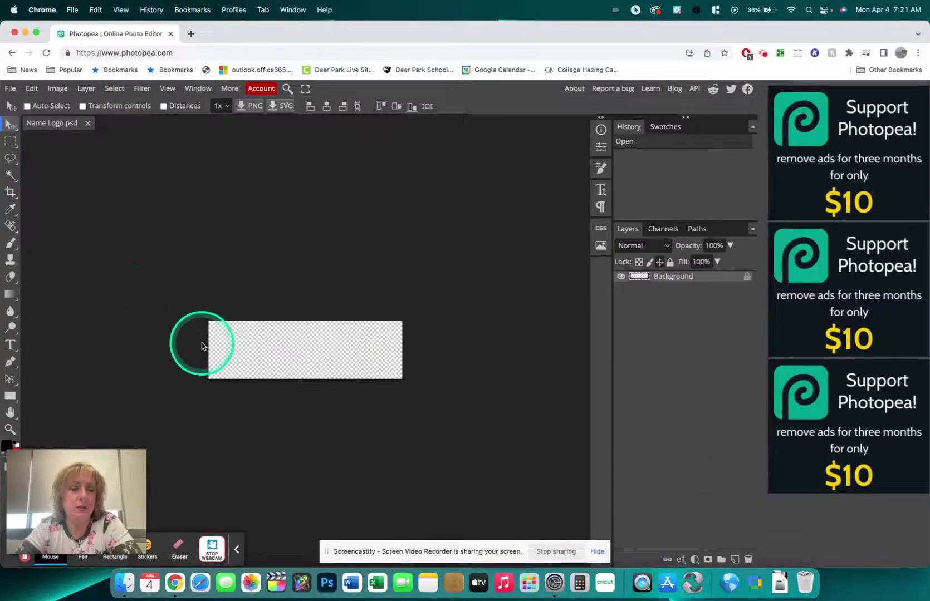
{"action": "mouse_move", "coordinate": [109, 476]}
{"action": "left_click_drag", "start_coordinate": [106, 473], "coordinate": [577, 101]}
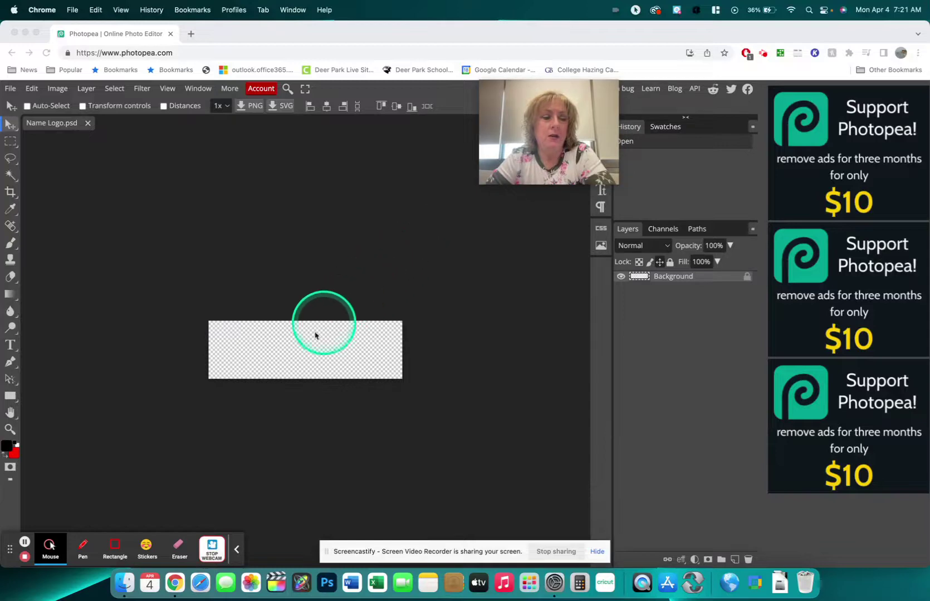
{"action": "left_click", "coordinate": [236, 551]}
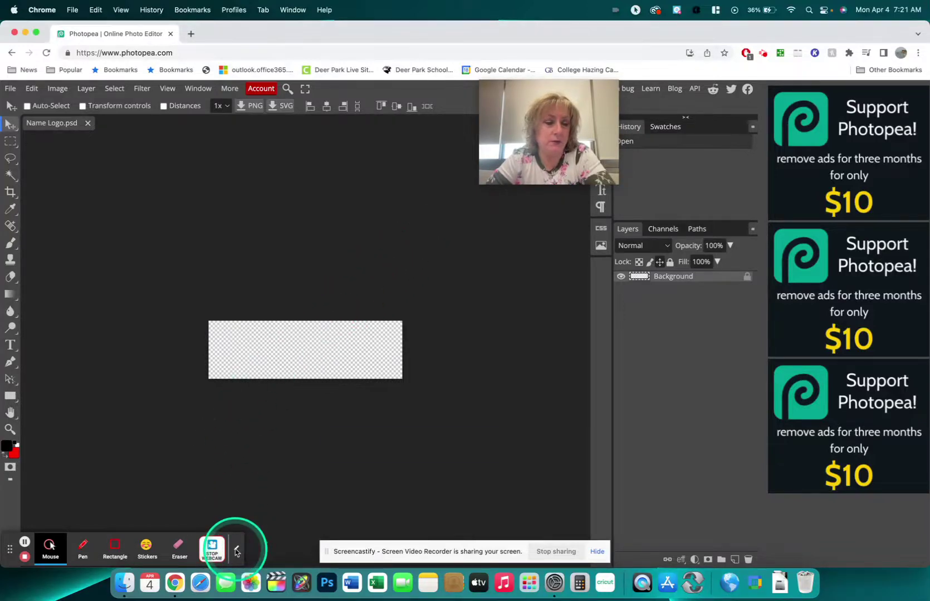
{"action": "left_click", "coordinate": [235, 551]}
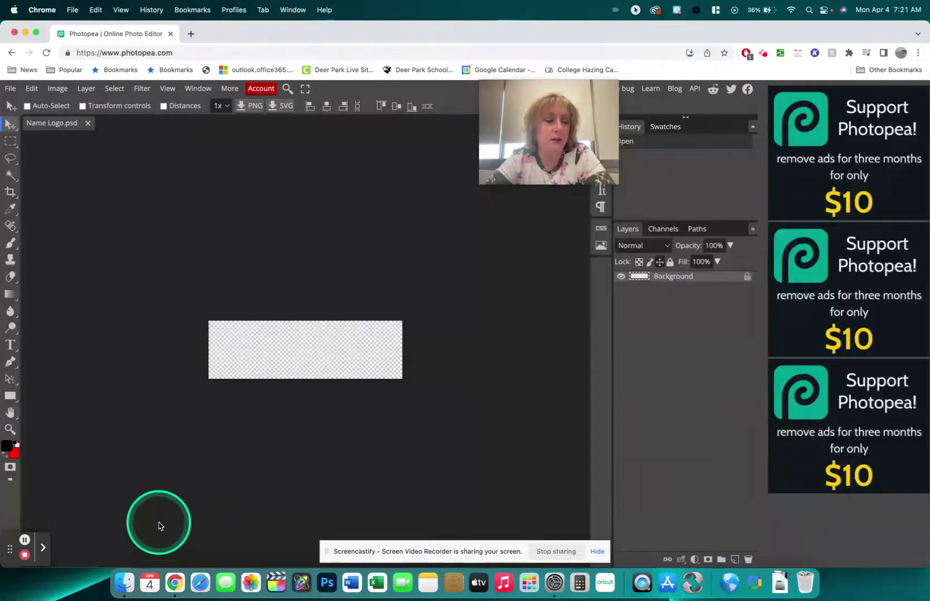
{"action": "left_click_drag", "start_coordinate": [10, 547], "coordinate": [835, 531]}
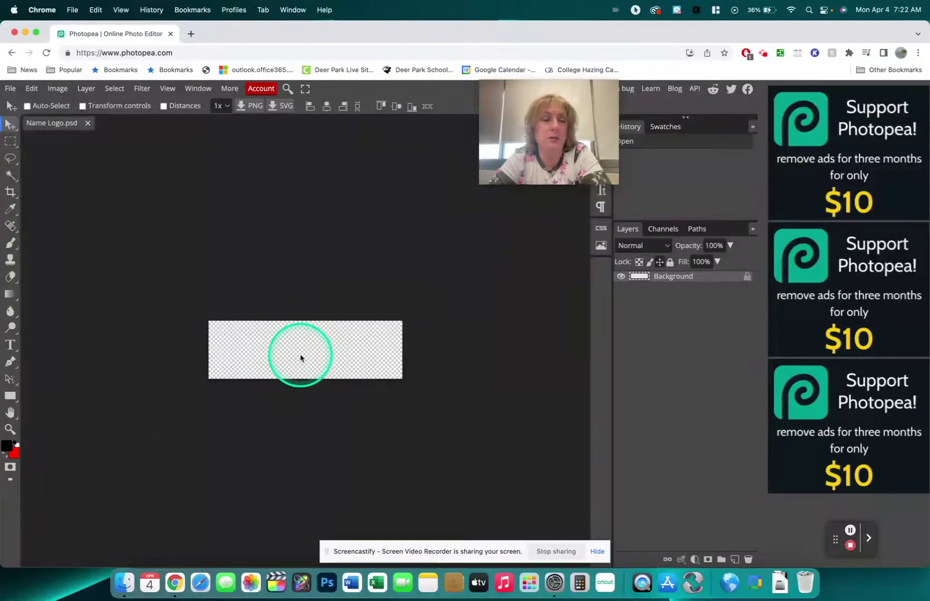
Zoom in on the canvas and rename the Background layer to 'Base Layer'.
{"action": "left_click", "coordinate": [166, 89]}
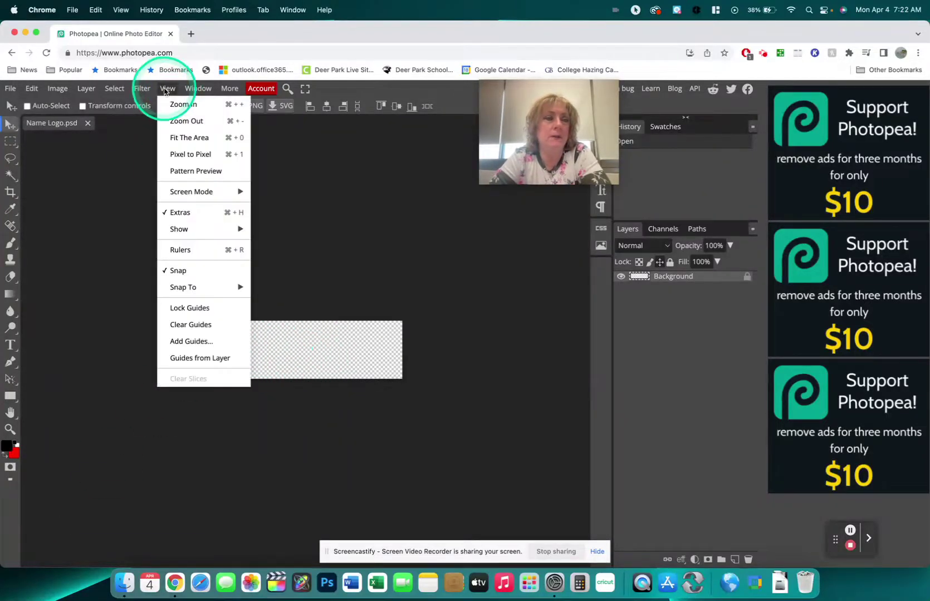
{"action": "left_click", "coordinate": [179, 105]}
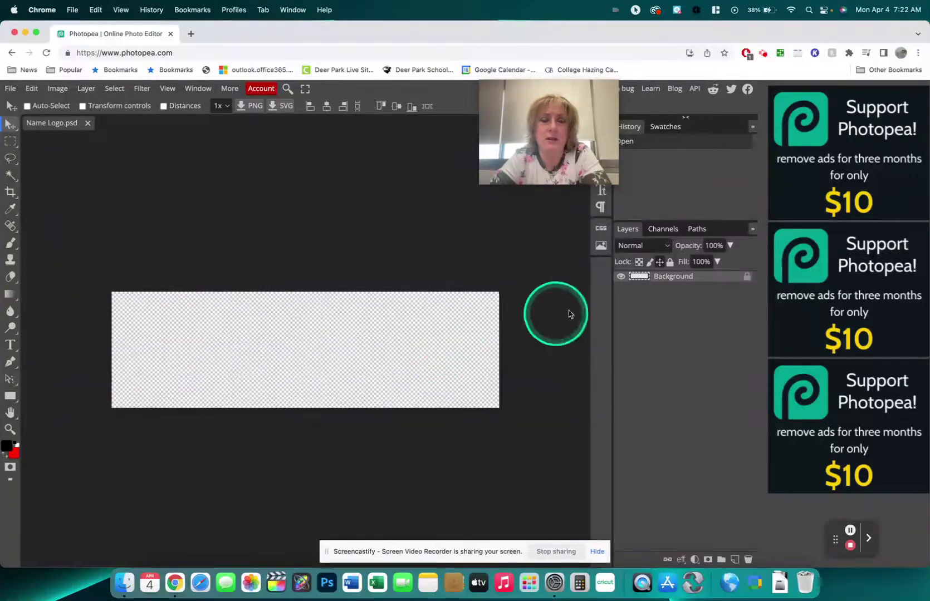
{"action": "double_click", "coordinate": [672, 276]}
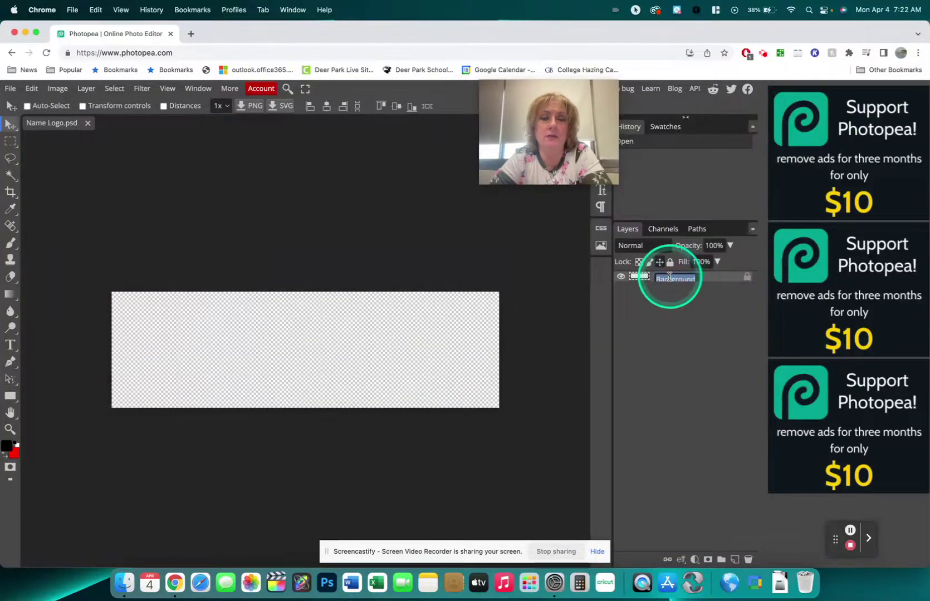
{"action": "type", "text": "Base Layer"}
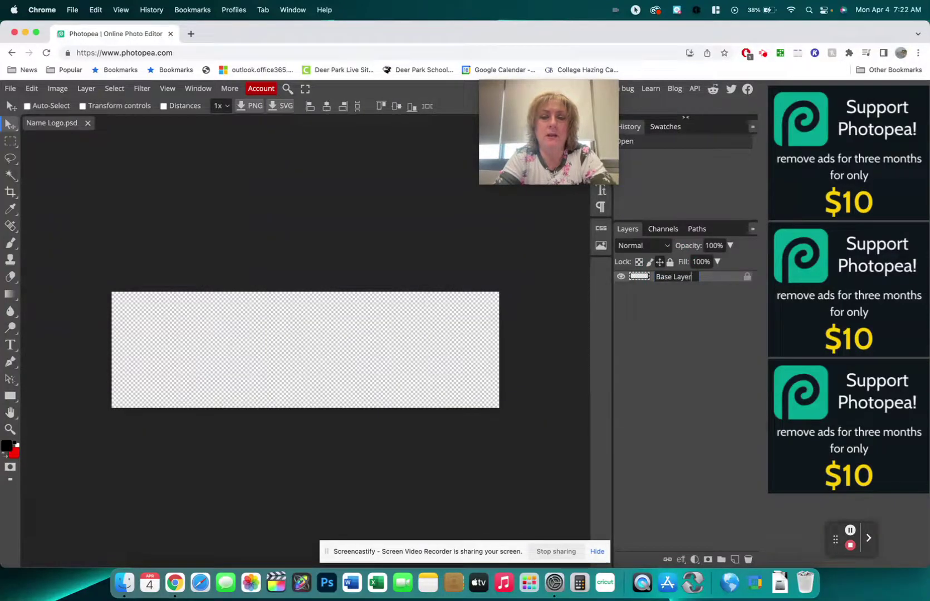
{"action": "key", "text": "Return"}
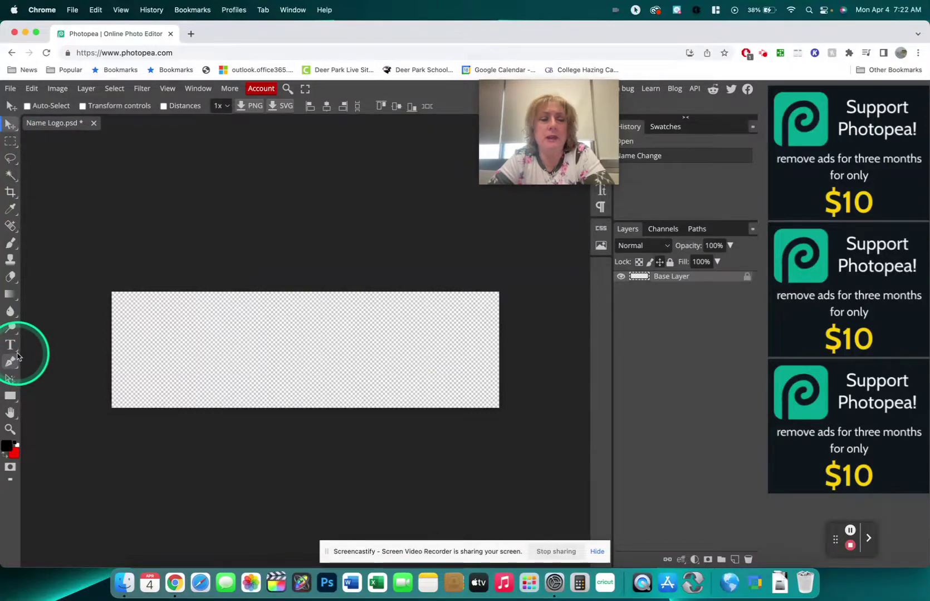
Set up the horizontal Type tool in Birthstone at 75 px and place a text point on the canvas.
{"action": "right_click", "coordinate": [16, 351]}
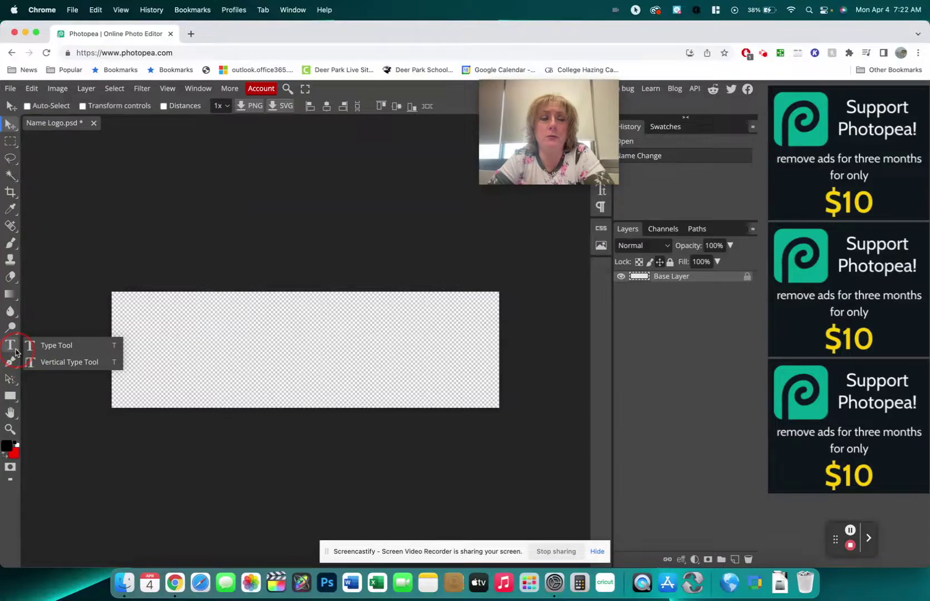
{"action": "left_click_drag", "start_coordinate": [16, 351], "coordinate": [58, 349]}
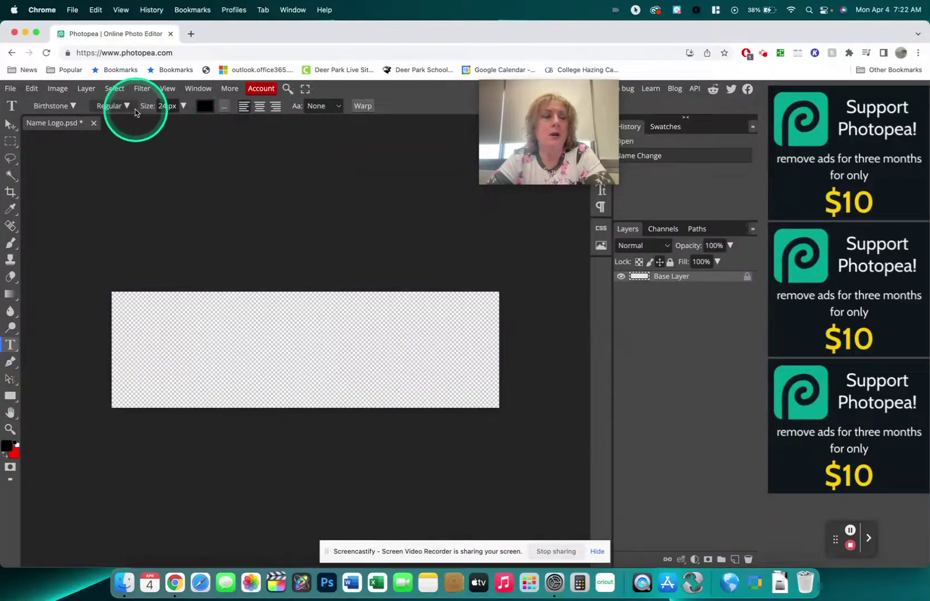
{"action": "left_click", "coordinate": [72, 106]}
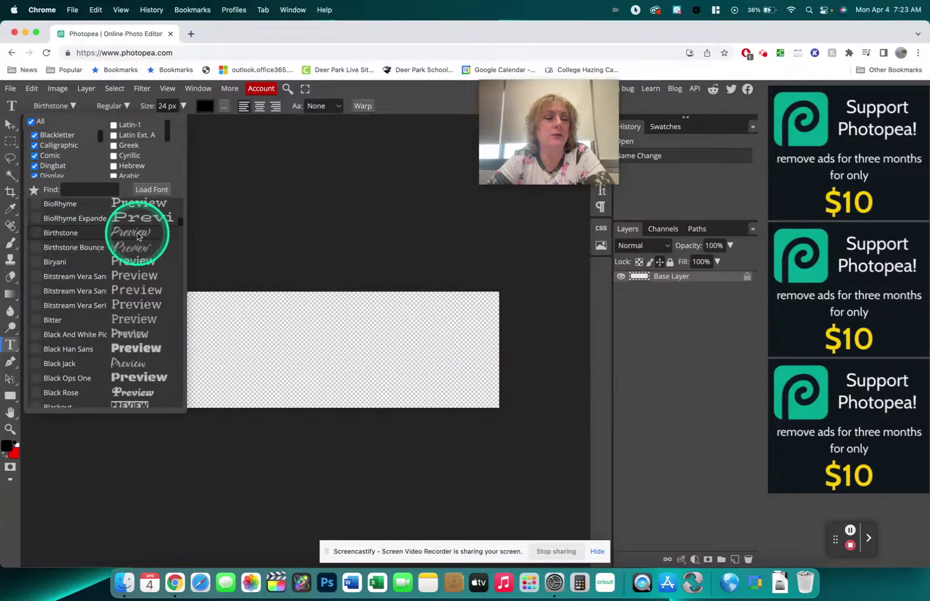
{"action": "left_click", "coordinate": [67, 234]}
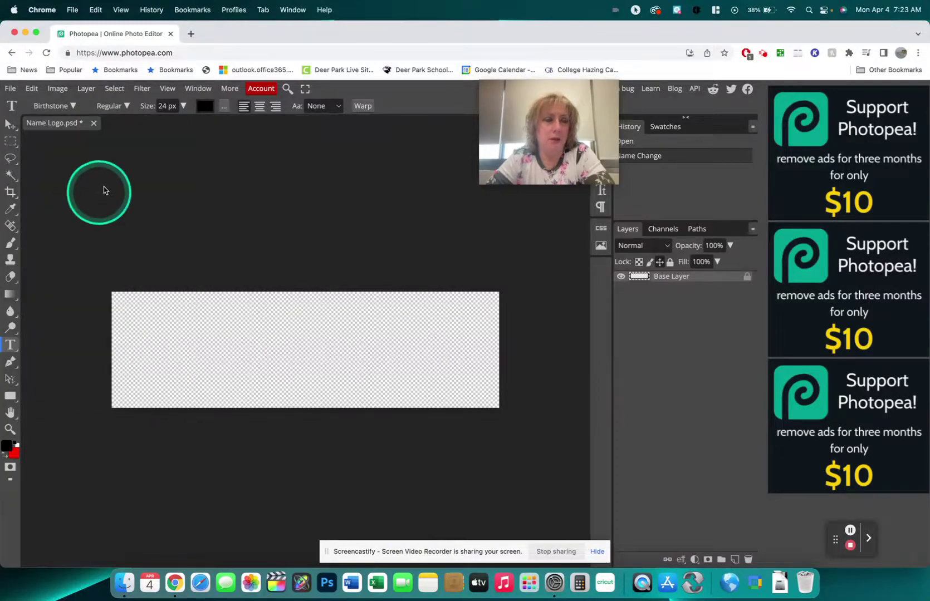
{"action": "left_click", "coordinate": [183, 106]}
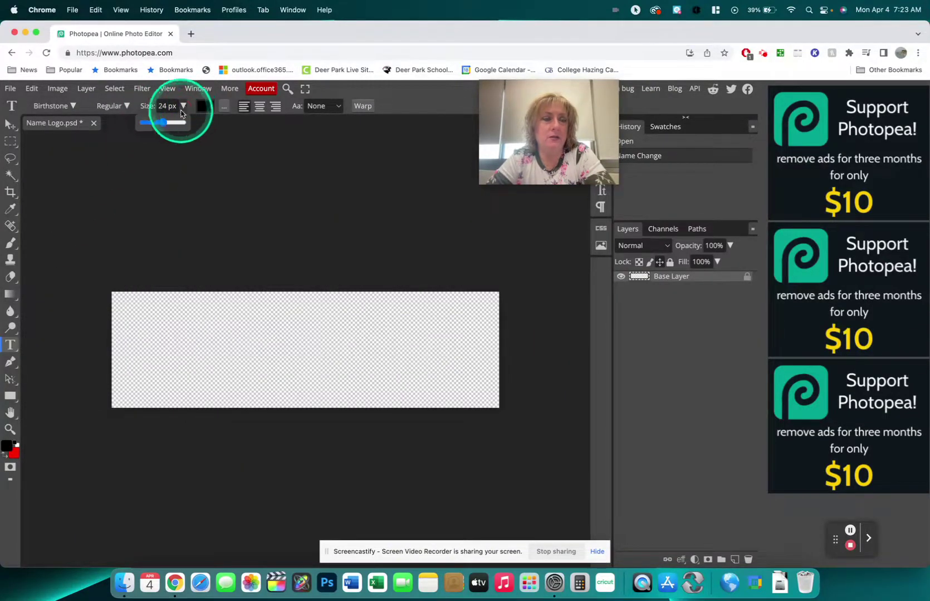
{"action": "left_click_drag", "start_coordinate": [163, 122], "coordinate": [173, 123]}
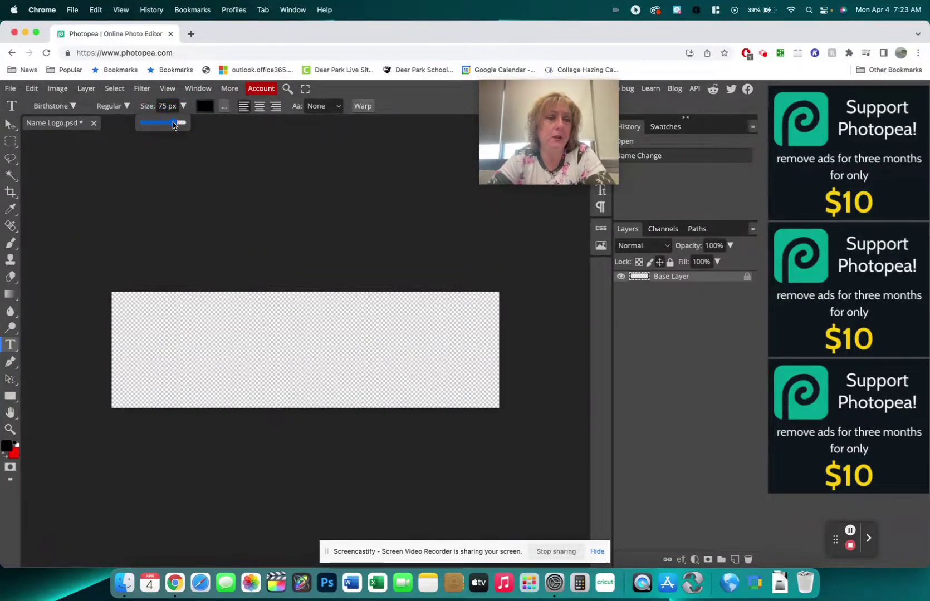
{"action": "left_click", "coordinate": [207, 348]}
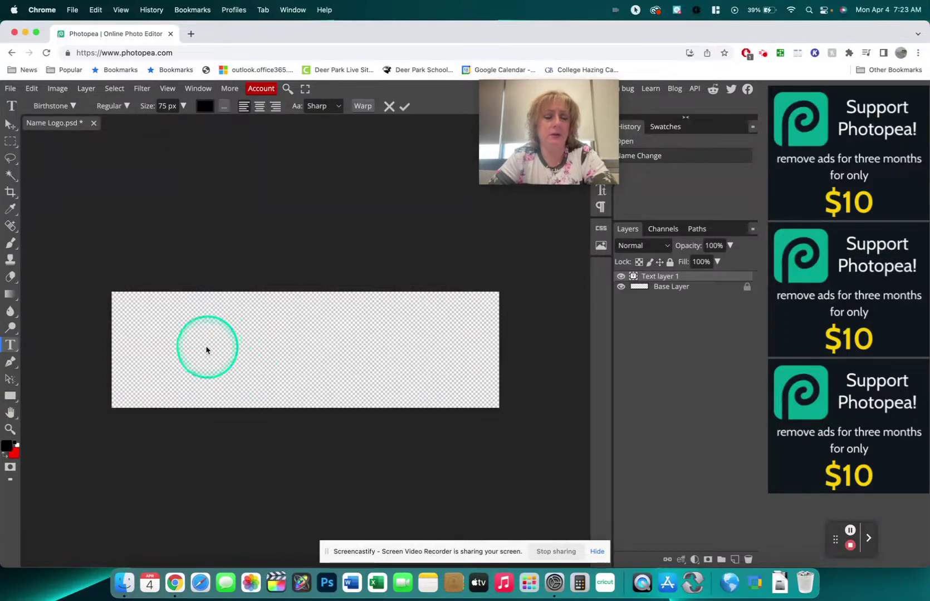
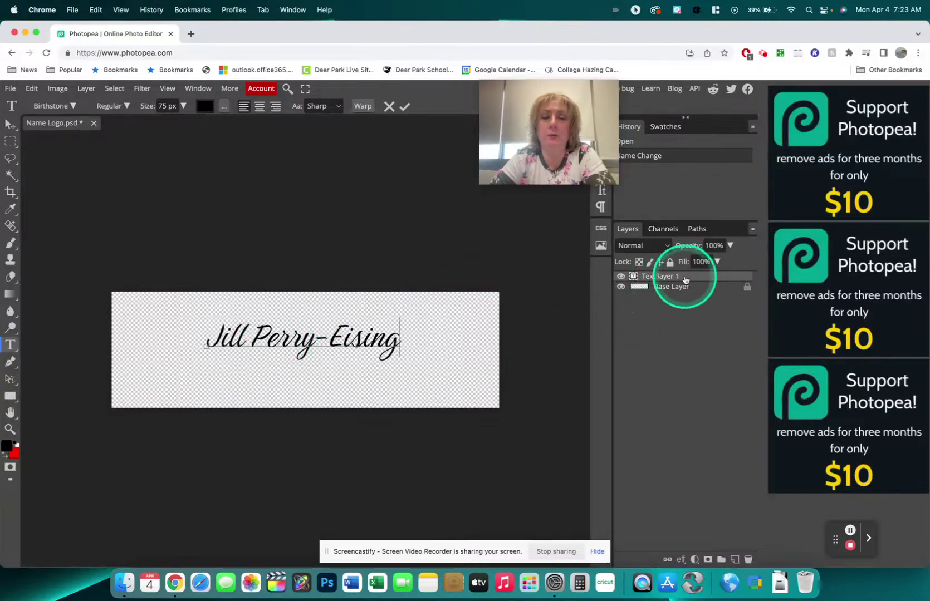
Type the person's full name and rename its text layer to 'My Name'.
{"action": "double_click", "coordinate": [667, 276]}
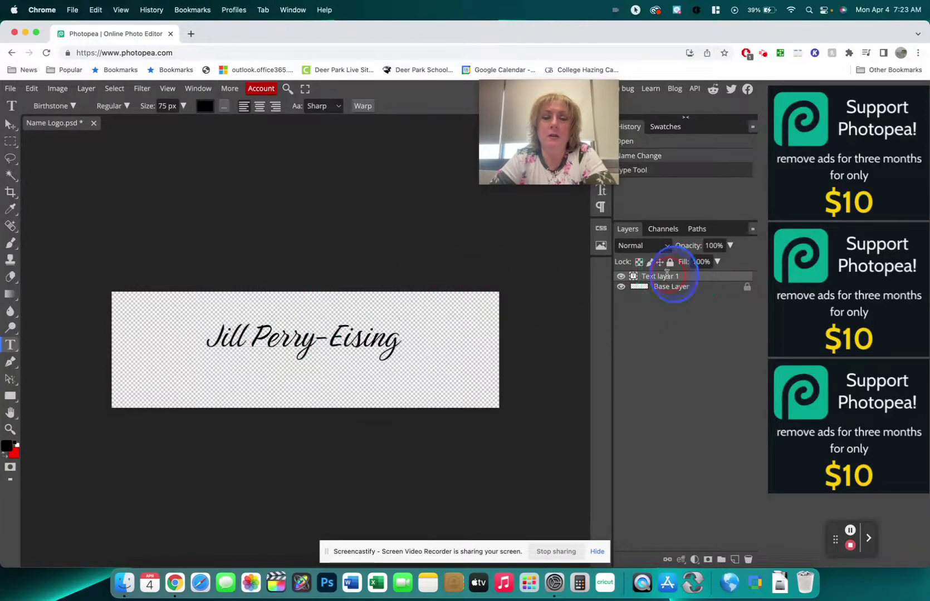
{"action": "type", "text": "My Name"}
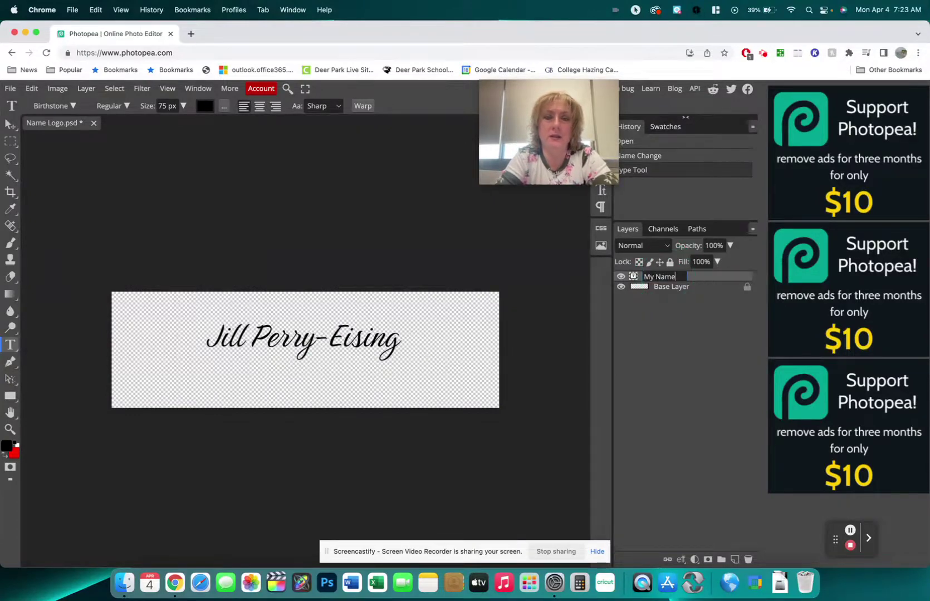
{"action": "key", "text": "Return"}
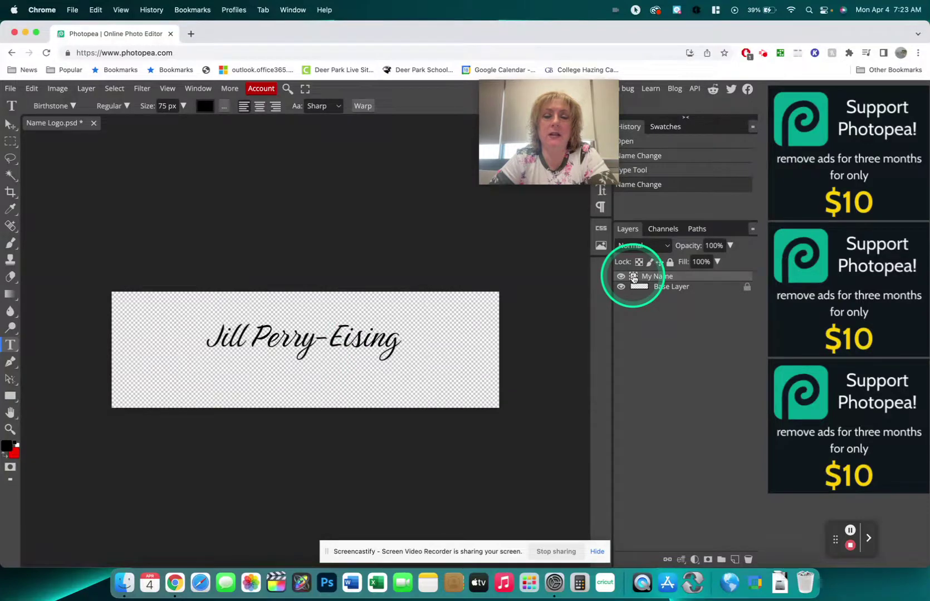
Enlarge the name text to about 150 px and move it left to fit the canvas.
{"action": "double_click", "coordinate": [633, 277]}
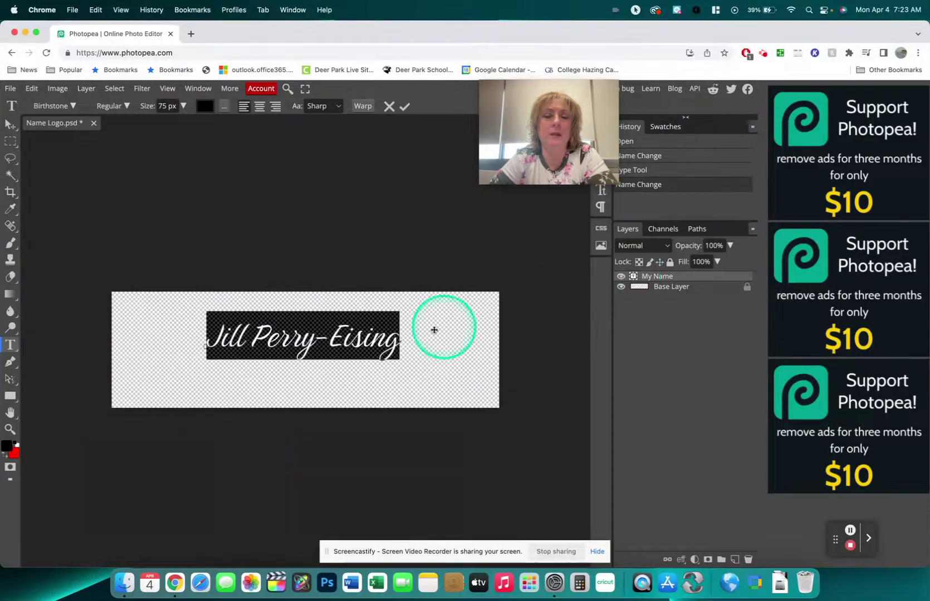
{"action": "left_click", "coordinate": [183, 105]}
{"action": "left_click_drag", "start_coordinate": [179, 126], "coordinate": [181, 126]}
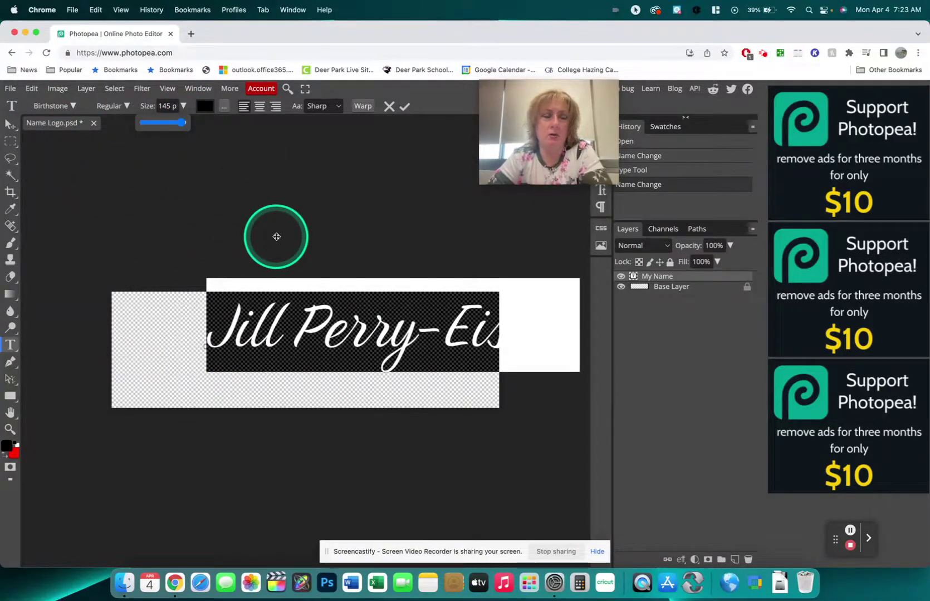
{"action": "left_click", "coordinate": [8, 128]}
{"action": "left_click_drag", "start_coordinate": [413, 328], "coordinate": [326, 350]}
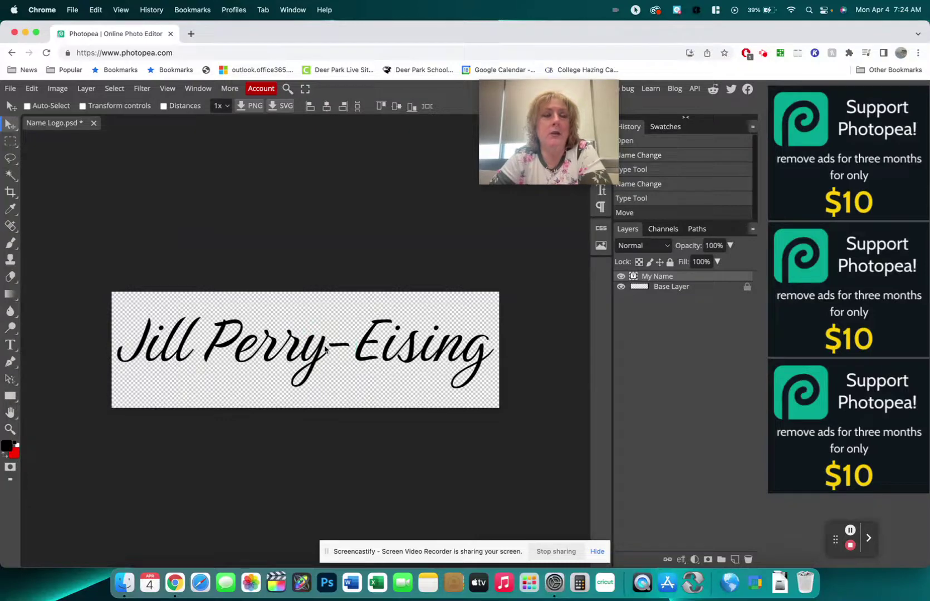
Free-transform the name to span nearly the full canvas width and centre it.
{"action": "left_click", "coordinate": [35, 90]}
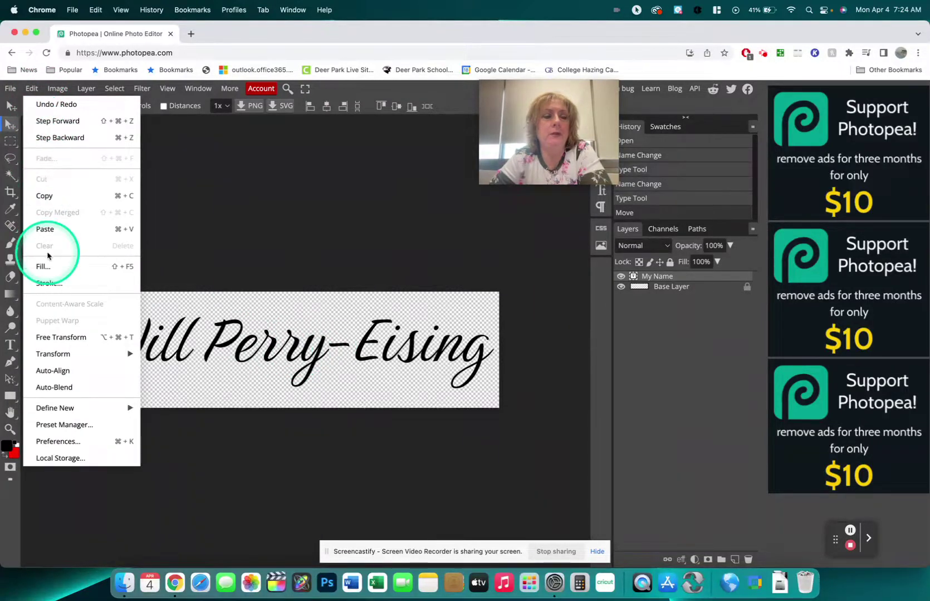
{"action": "left_click", "coordinate": [62, 335]}
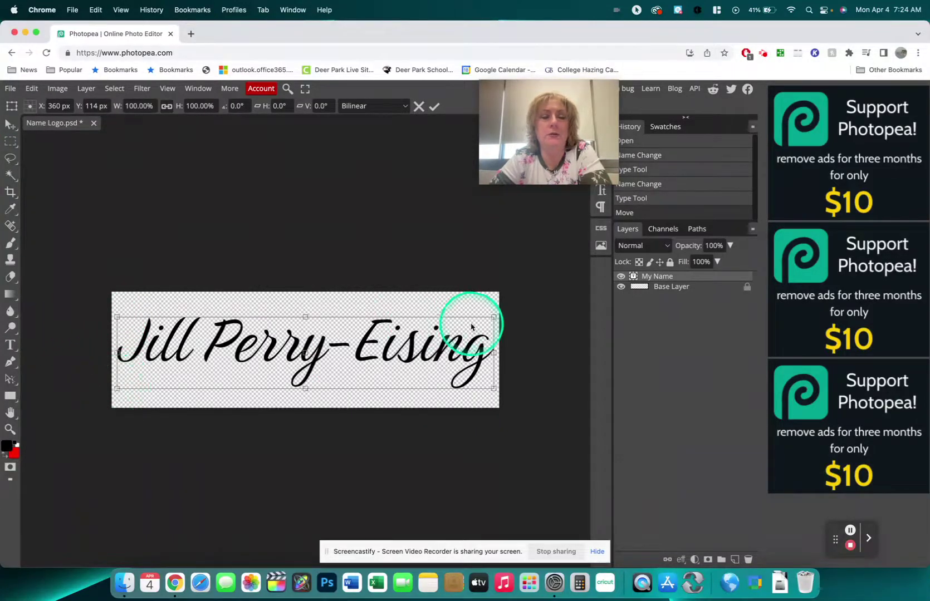
{"action": "mouse_move", "coordinate": [490, 319]}
{"action": "left_mouse_down"}
{"action": "mouse_move", "coordinate": [467, 313]}
{"action": "mouse_move", "coordinate": [407, 332]}
{"action": "mouse_move", "coordinate": [496, 303]}
{"action": "left_mouse_up"}
{"action": "left_click", "coordinate": [10, 125]}
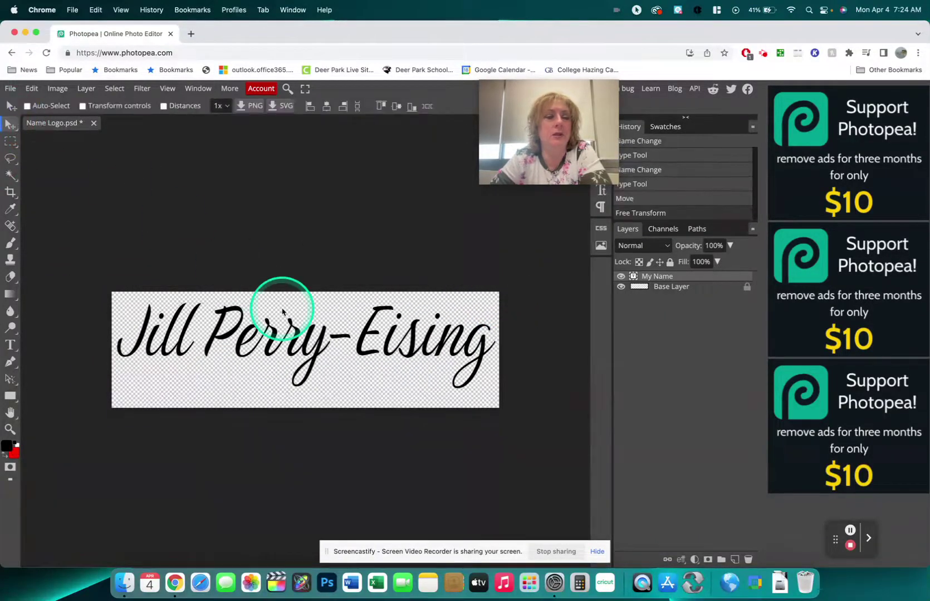
{"action": "left_click_drag", "start_coordinate": [313, 344], "coordinate": [310, 348]}
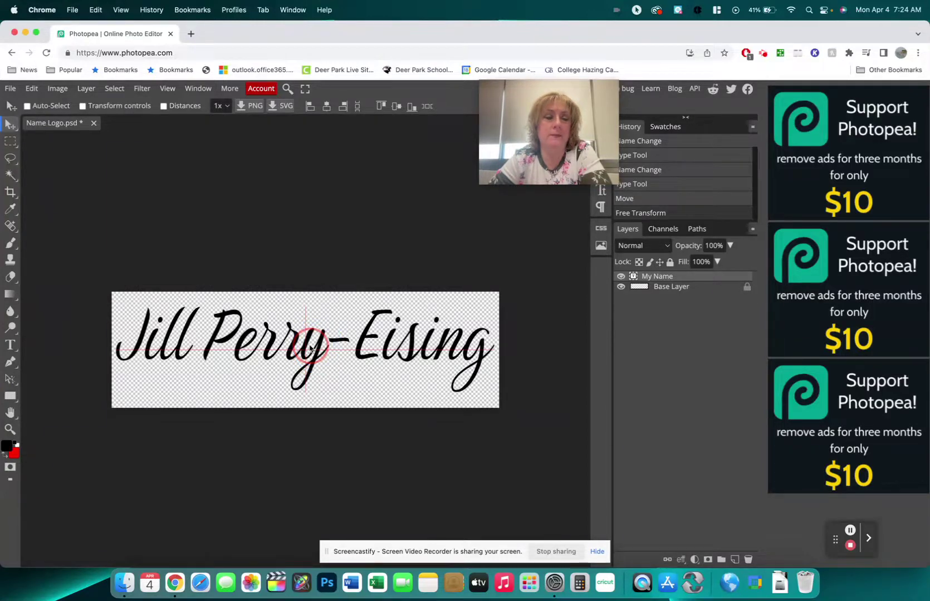
{"action": "left_click_drag", "start_coordinate": [310, 348], "coordinate": [310, 348]}
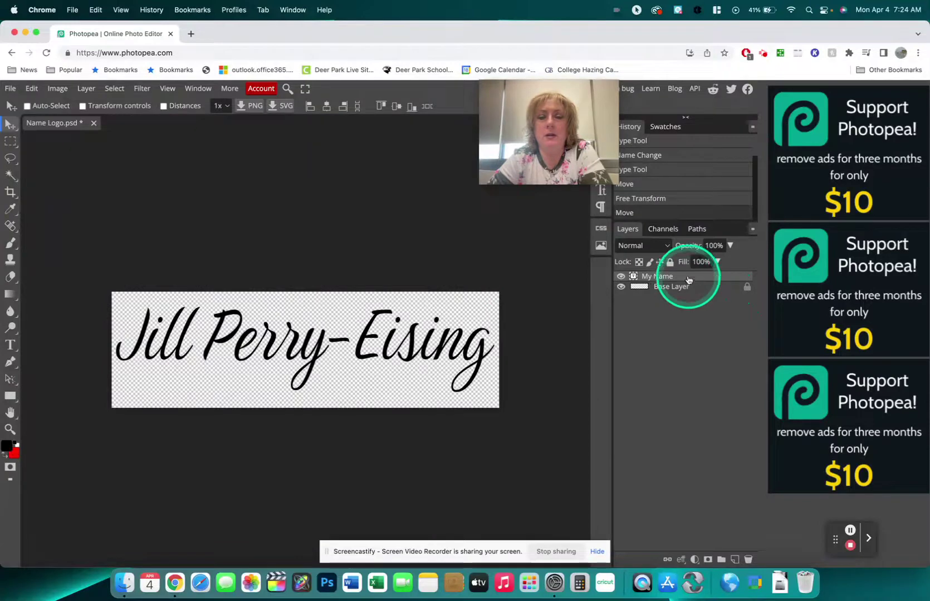
Recolour the name text red and commit the edit.
{"action": "double_click", "coordinate": [633, 277]}
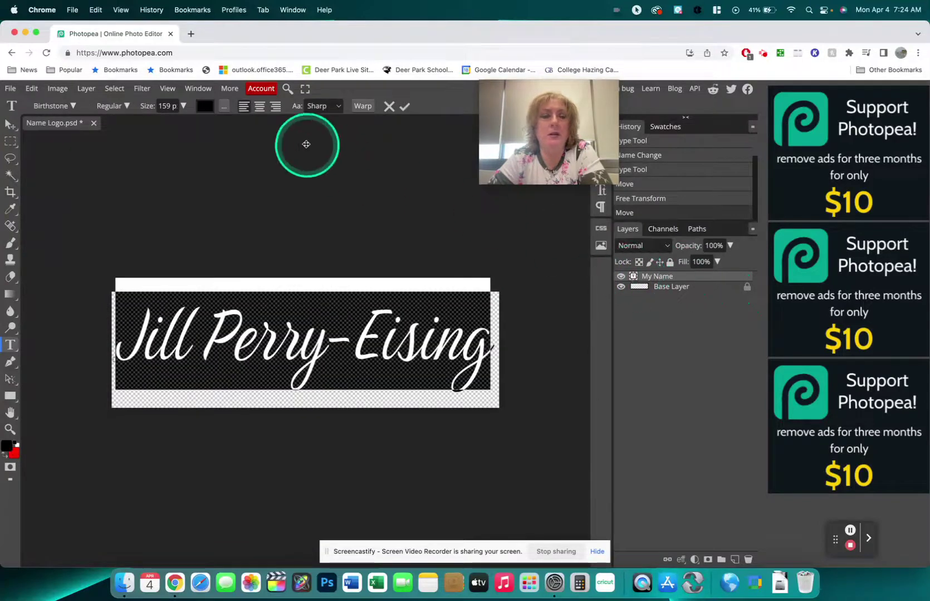
{"action": "left_click", "coordinate": [205, 106]}
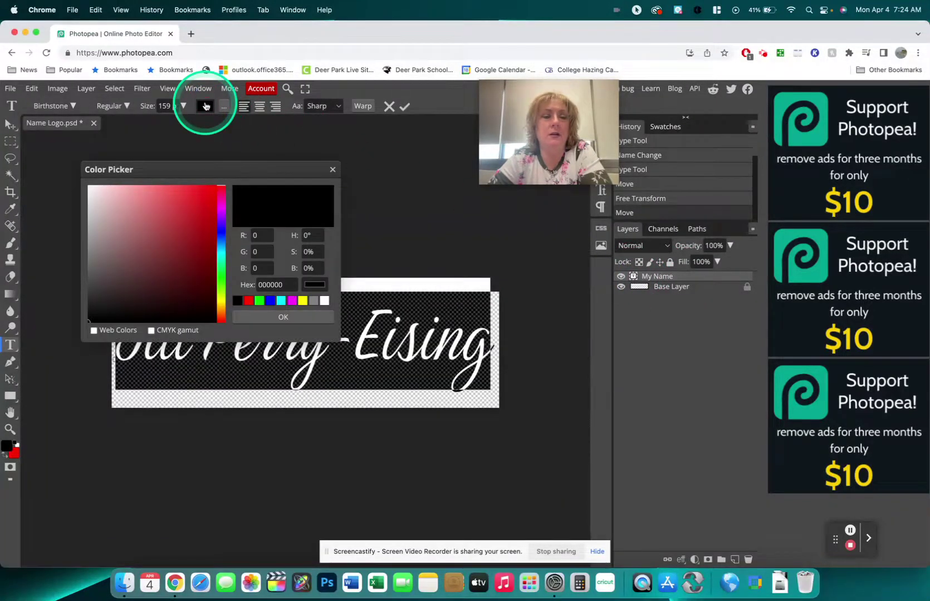
{"action": "left_click", "coordinate": [202, 195]}
{"action": "left_click", "coordinate": [266, 316]}
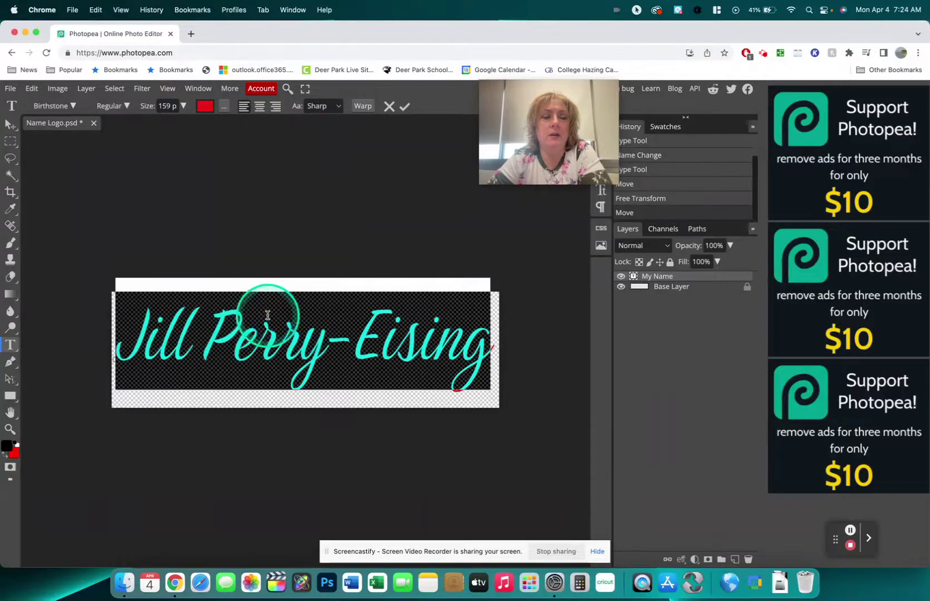
{"action": "left_click", "coordinate": [10, 126]}
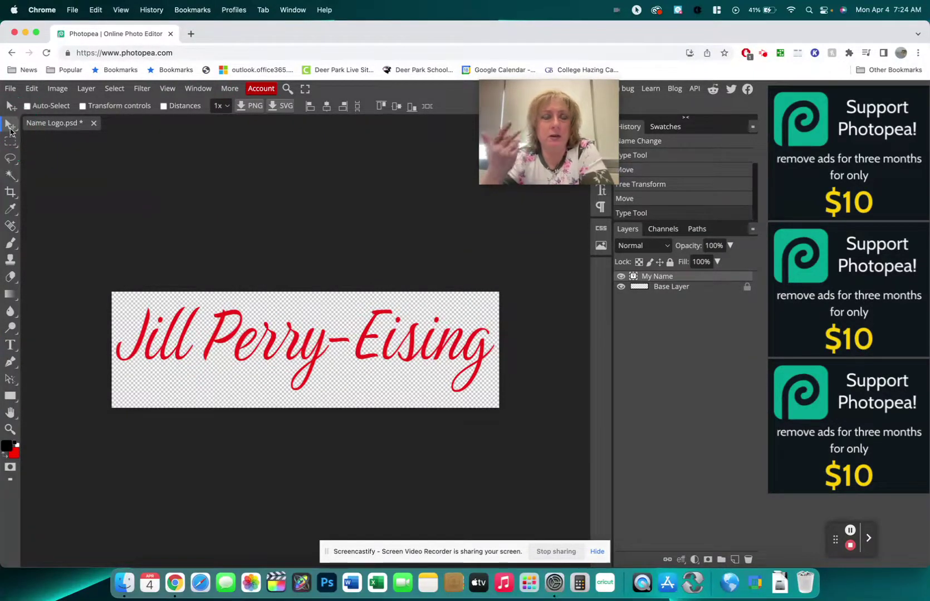
{"action": "left_click", "coordinate": [425, 197]}
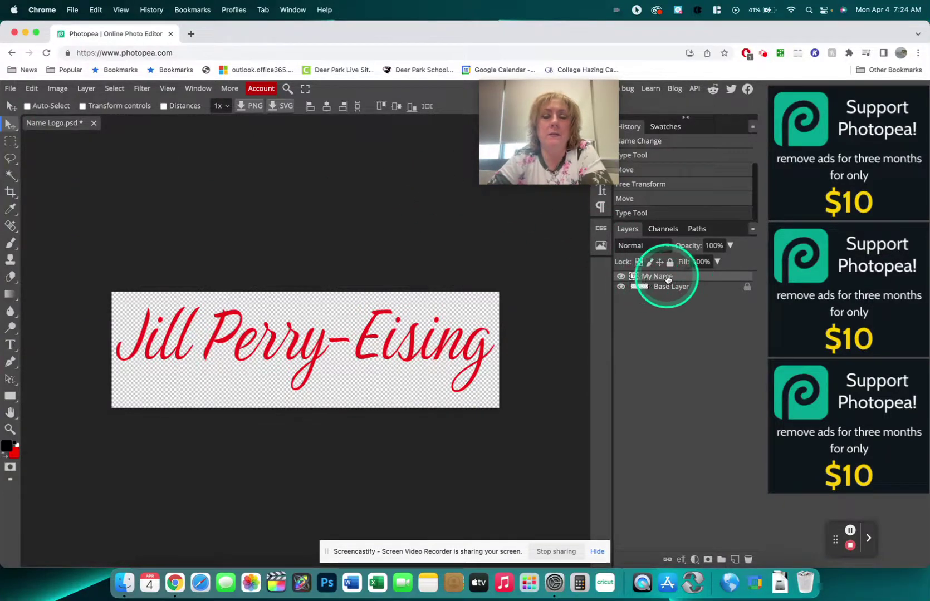
Enable a linear black-to-white Gradient Overlay in the My Name layer style and show its settings.
{"action": "double_click", "coordinate": [717, 278]}
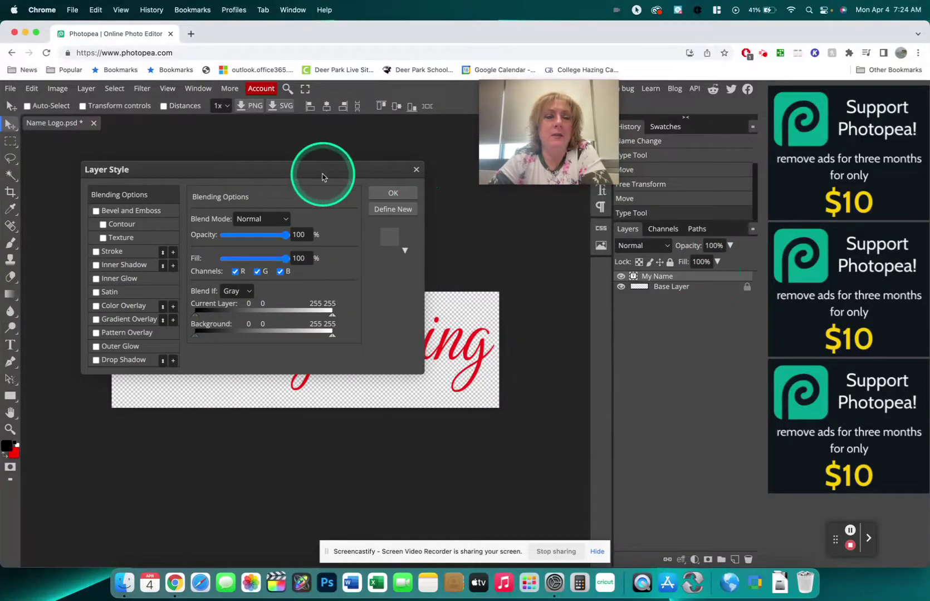
{"action": "mouse_move", "coordinate": [323, 177]}
{"action": "left_mouse_down"}
{"action": "mouse_move", "coordinate": [483, 207]}
{"action": "mouse_move", "coordinate": [720, 211]}
{"action": "mouse_move", "coordinate": [761, 293]}
{"action": "left_mouse_up"}
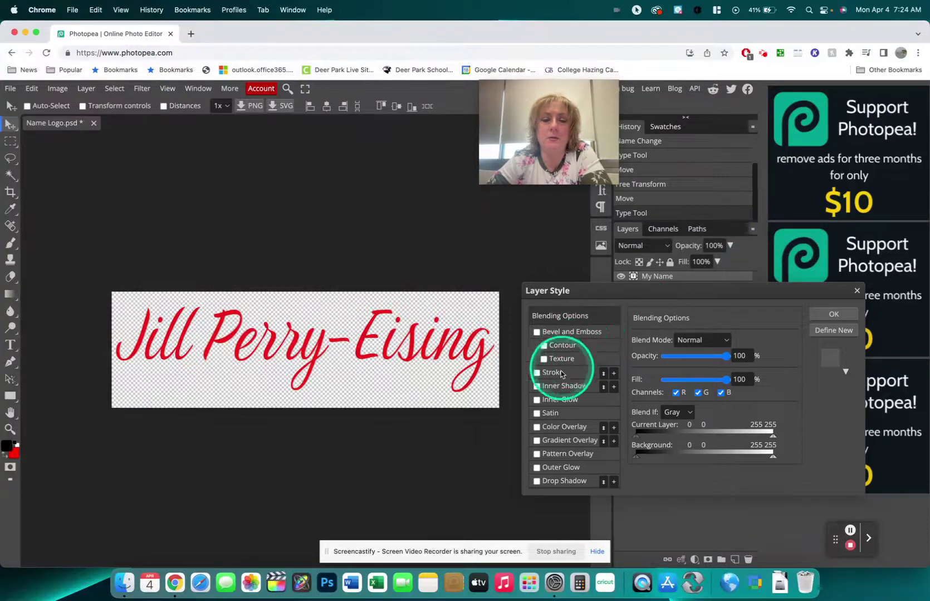
{"action": "left_click", "coordinate": [537, 441]}
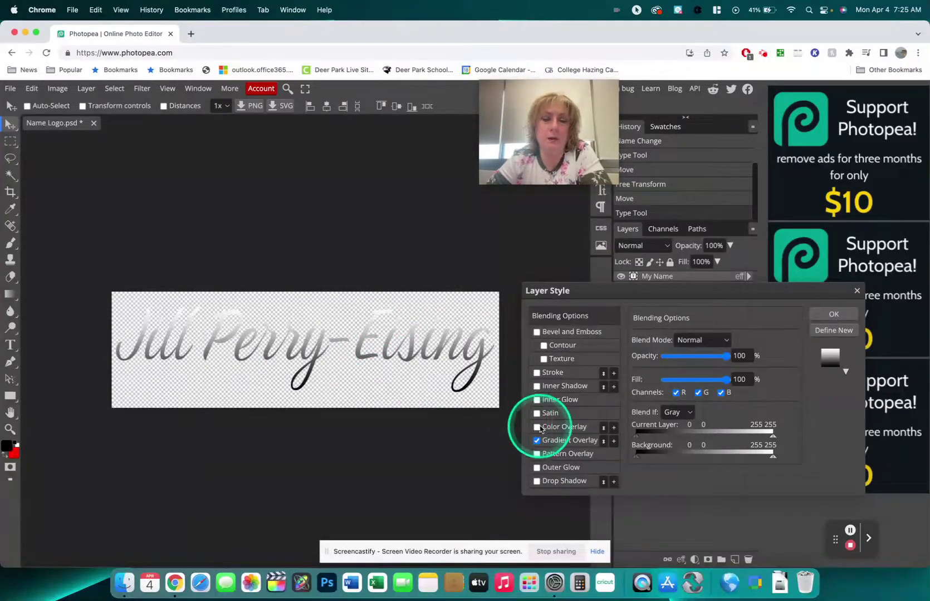
{"action": "left_click", "coordinate": [579, 441]}
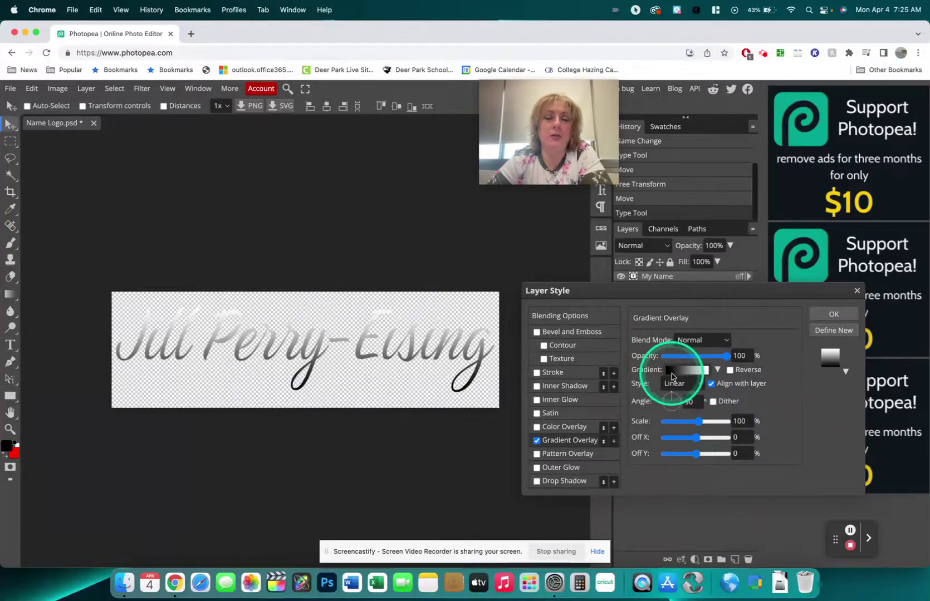
Set the gradient's left stop to magenta ff00ff.
{"action": "left_click", "coordinate": [686, 373]}
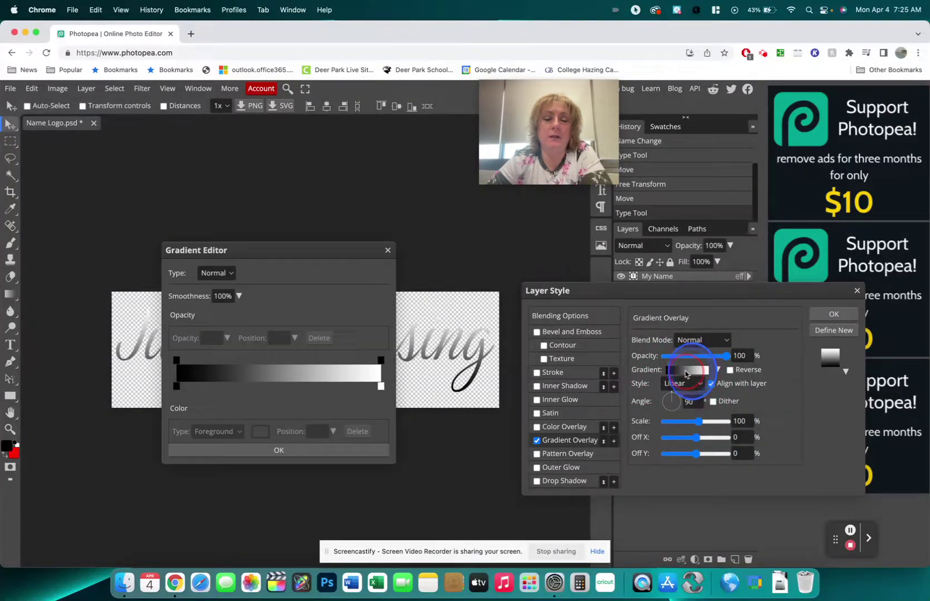
{"action": "left_click_drag", "start_coordinate": [296, 261], "coordinate": [786, 95]}
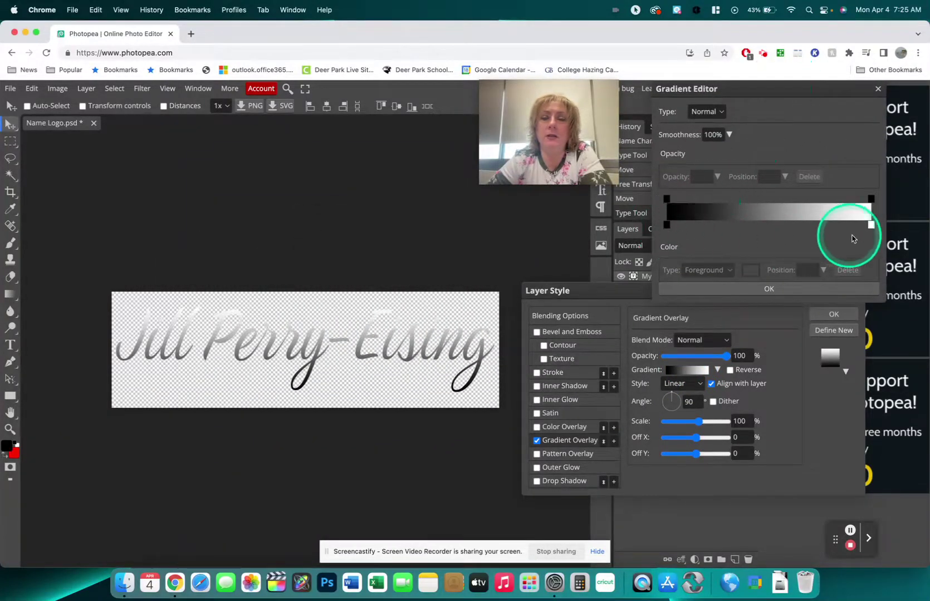
{"action": "left_click", "coordinate": [667, 226]}
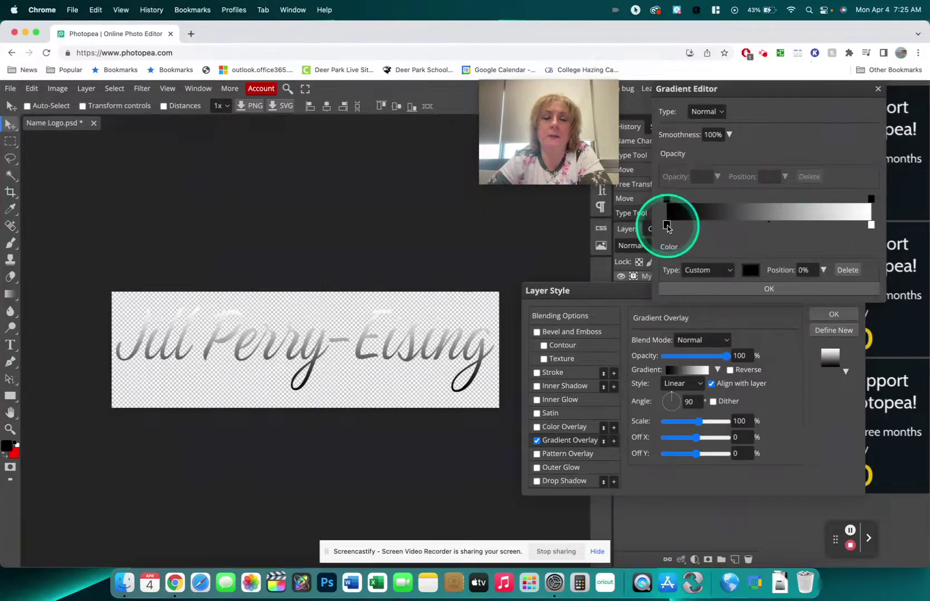
{"action": "left_click", "coordinate": [752, 271]}
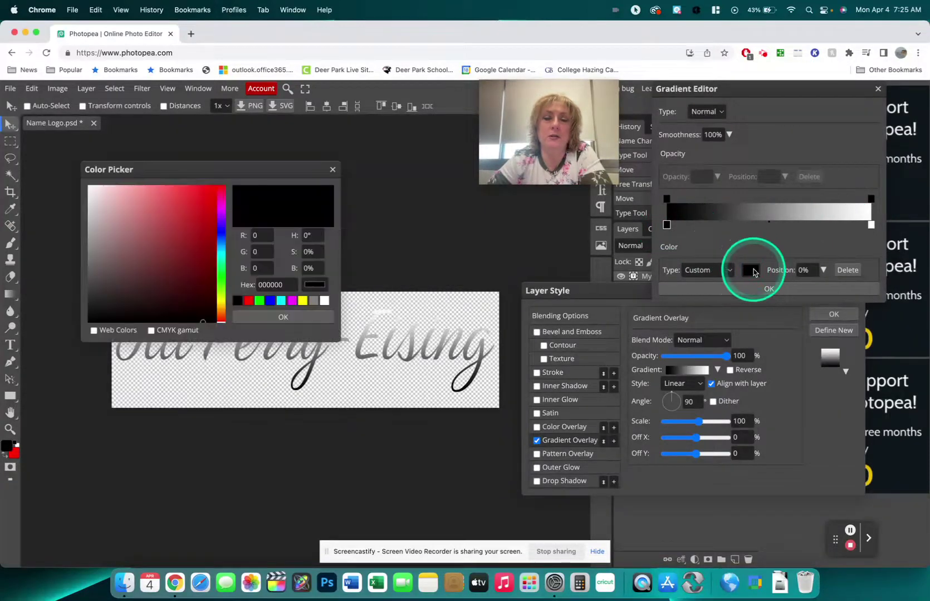
{"action": "left_click", "coordinate": [291, 301]}
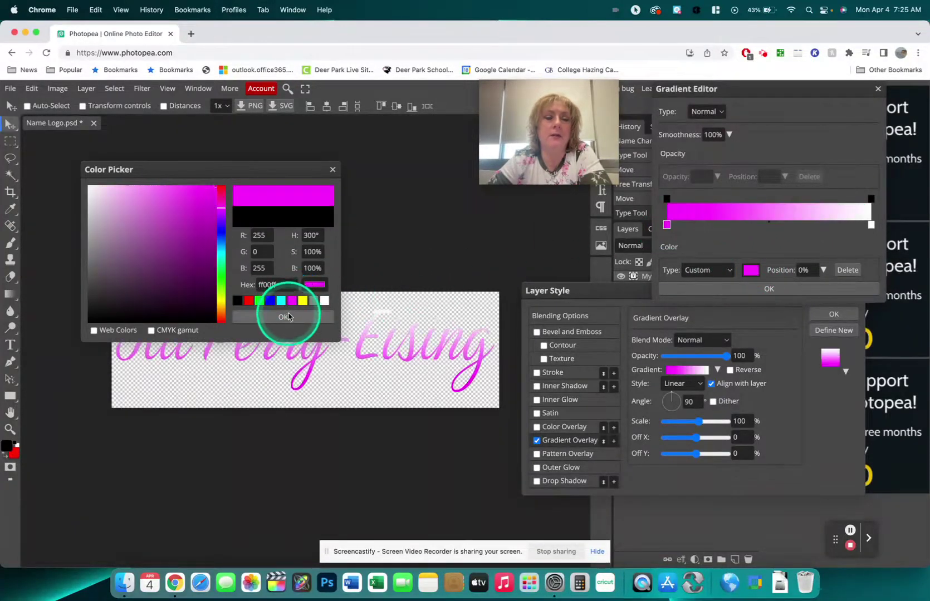
{"action": "left_click", "coordinate": [283, 317]}
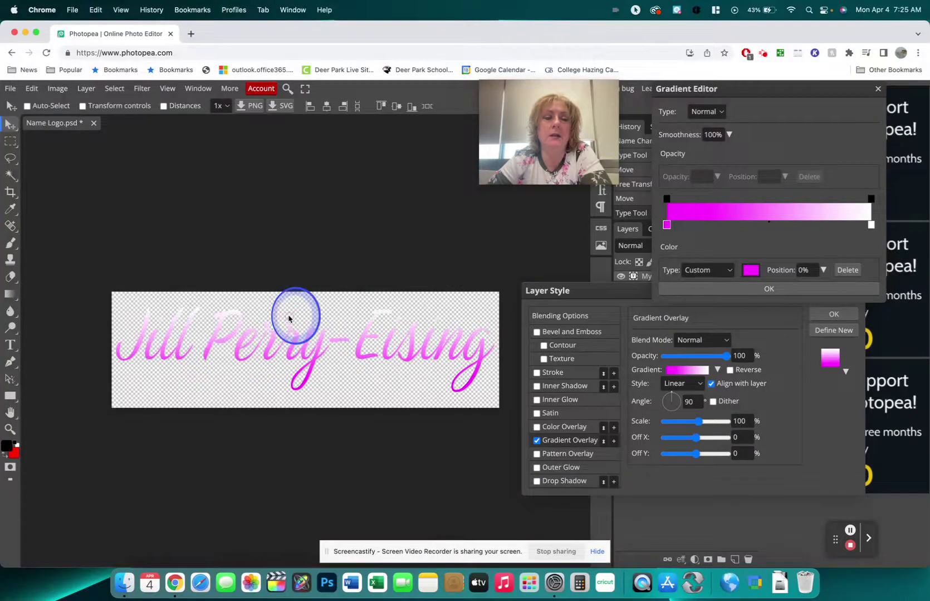
Set the gradient's right stop to cyan 00ffff and accept the gradient.
{"action": "left_click", "coordinate": [872, 226]}
{"action": "left_click", "coordinate": [751, 270]}
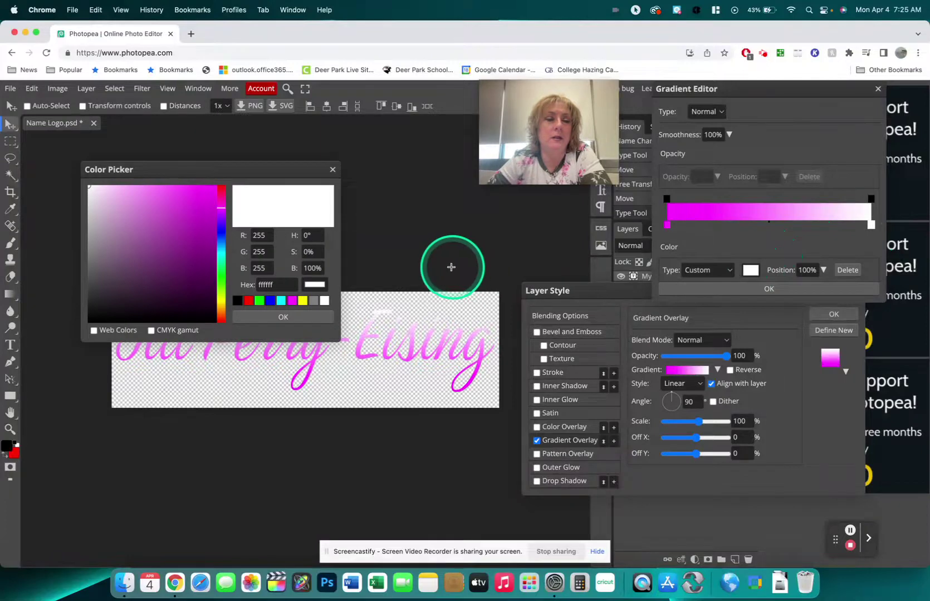
{"action": "left_click", "coordinate": [281, 300]}
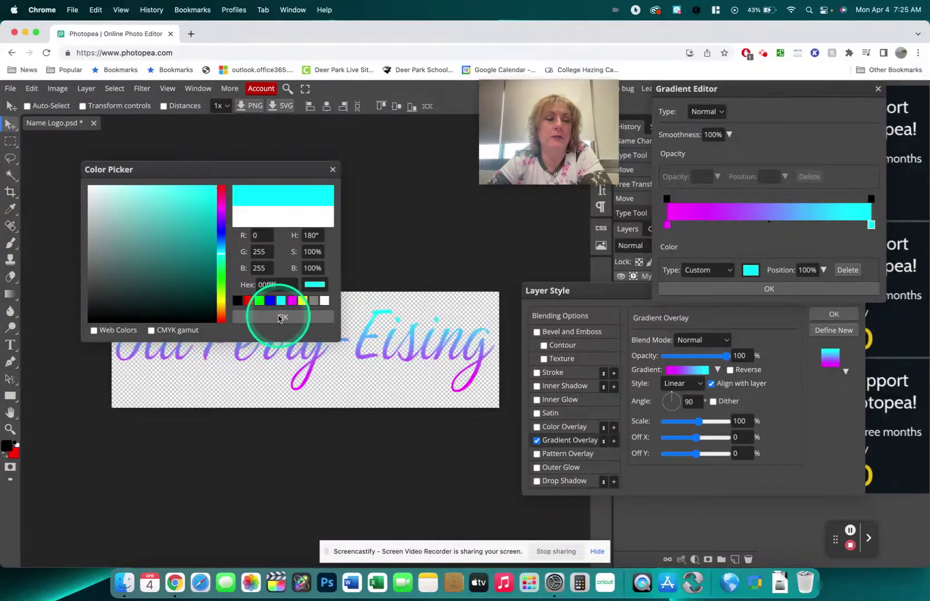
{"action": "left_click", "coordinate": [283, 316]}
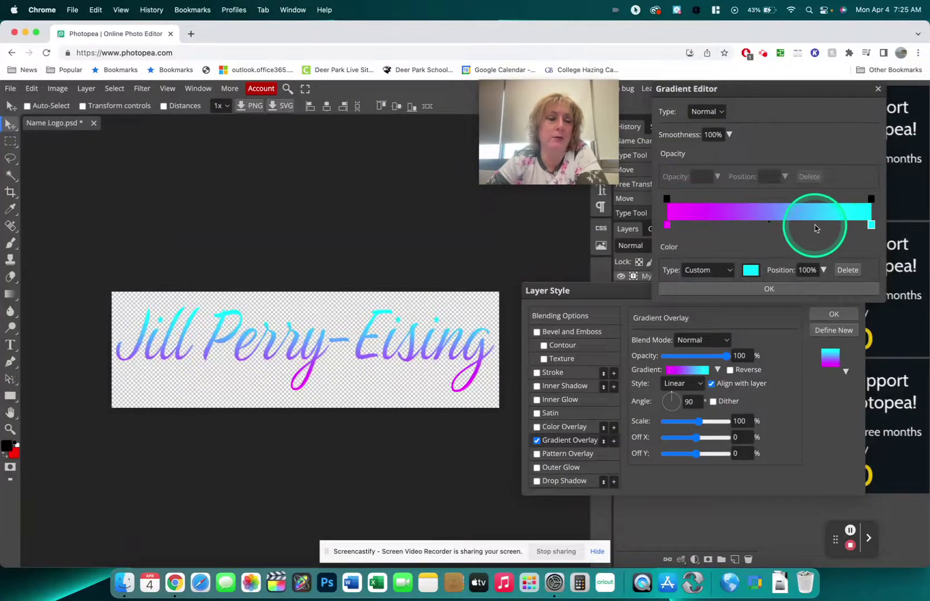
{"action": "left_click", "coordinate": [760, 291]}
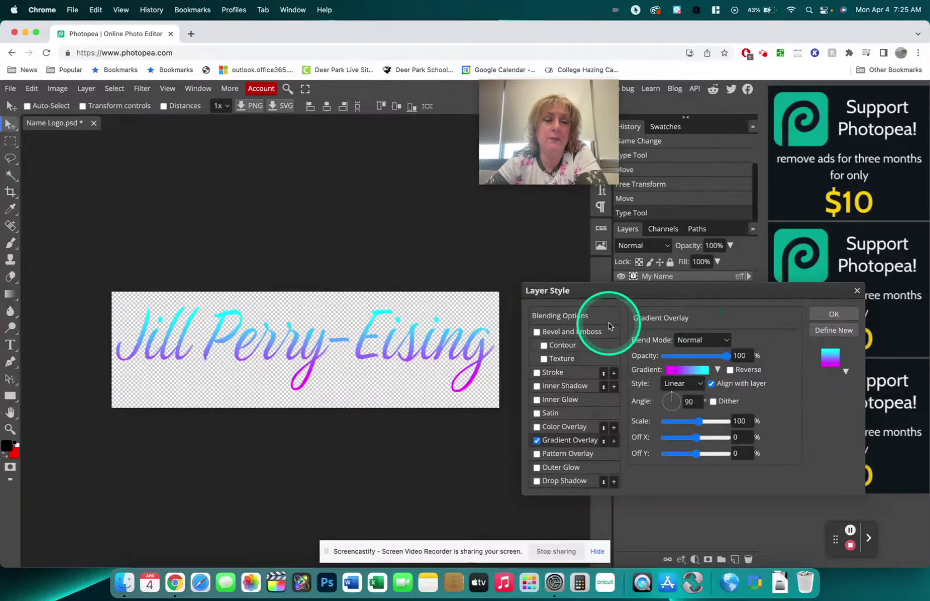
Add a 2 px blue (0000ff) outside stroke to the name text and apply the layer style.
{"action": "left_click", "coordinate": [537, 373]}
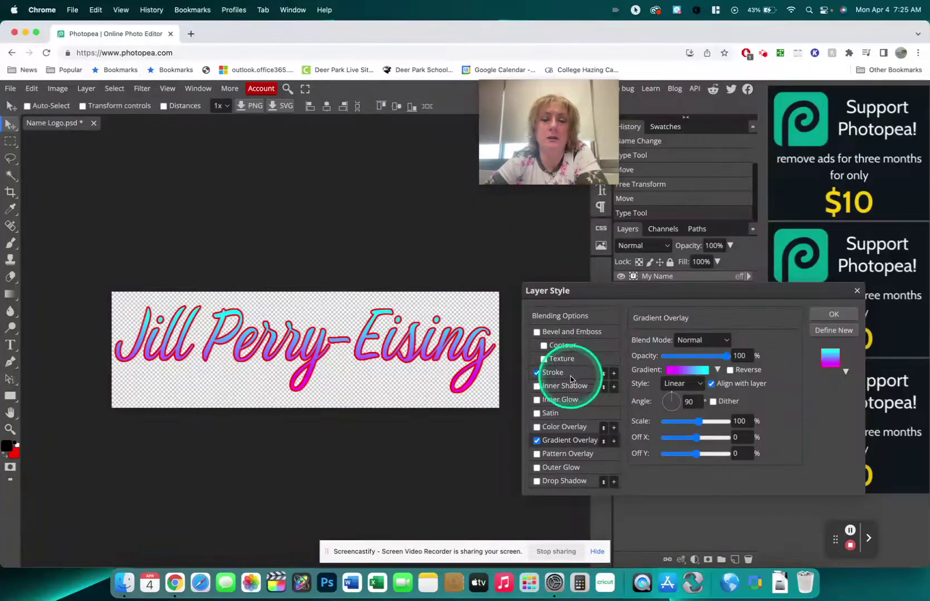
{"action": "left_click", "coordinate": [553, 372]}
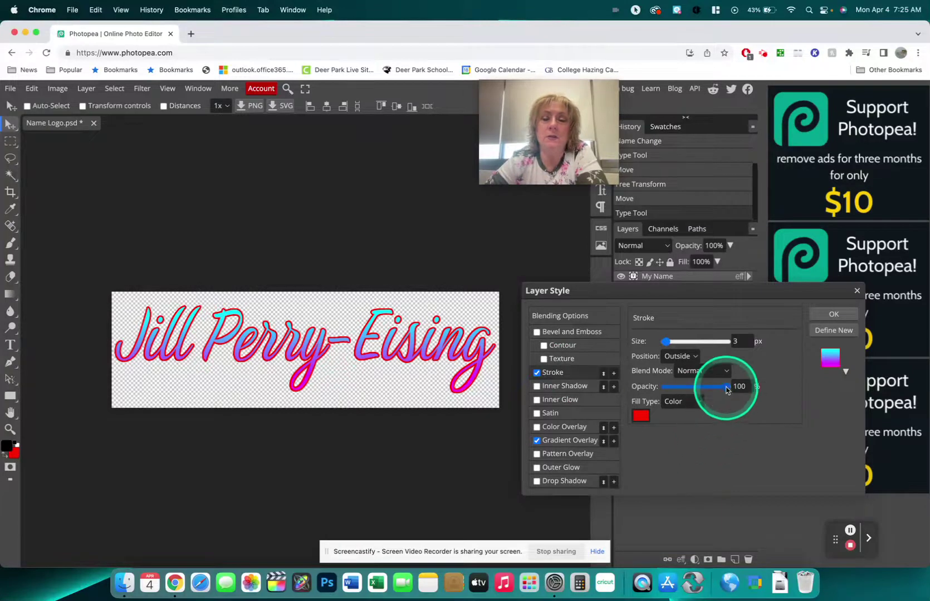
{"action": "left_click", "coordinate": [739, 341]}
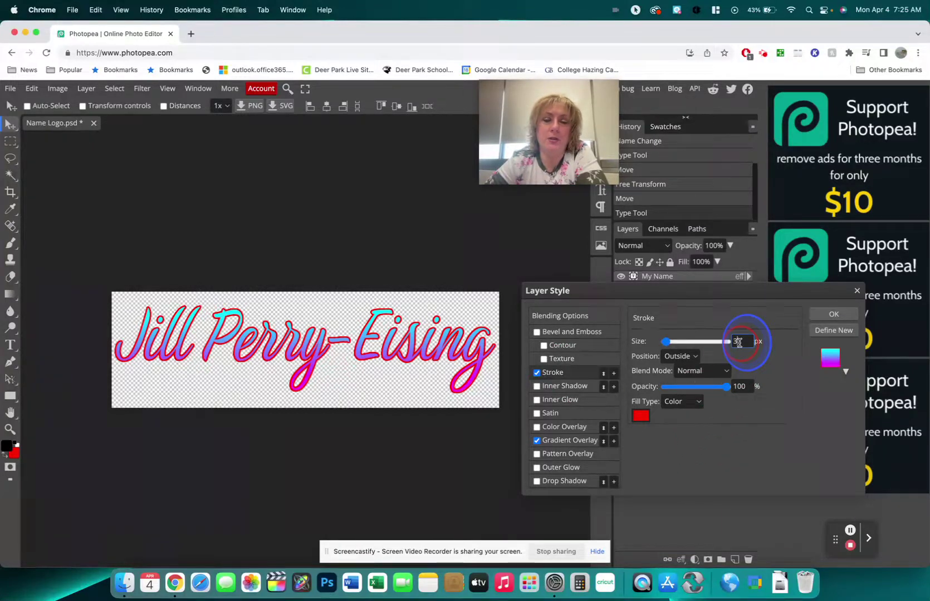
{"action": "left_click_drag", "start_coordinate": [666, 342], "coordinate": [668, 341]}
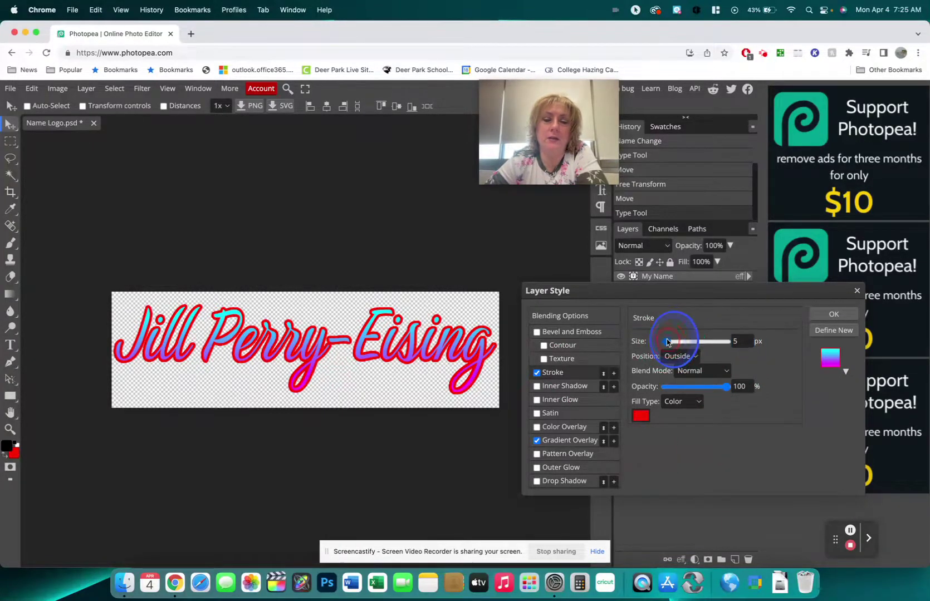
{"action": "double_click", "coordinate": [743, 342]}
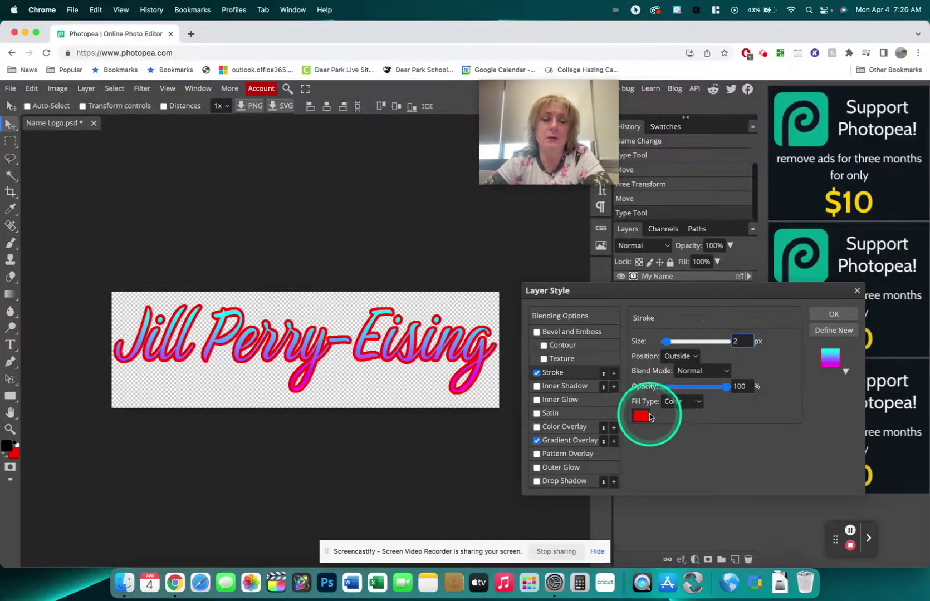
{"action": "left_click", "coordinate": [640, 416]}
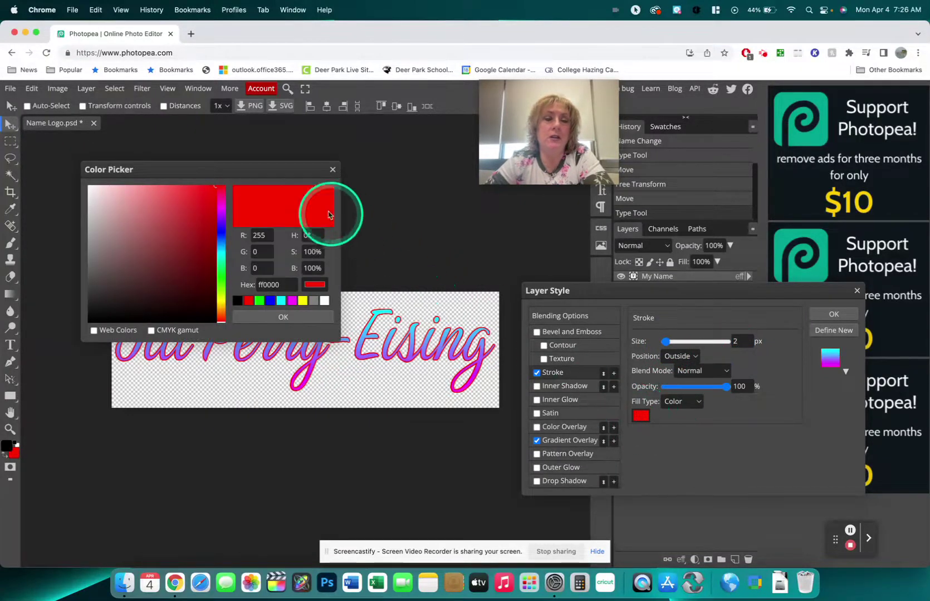
{"action": "left_click", "coordinate": [271, 301]}
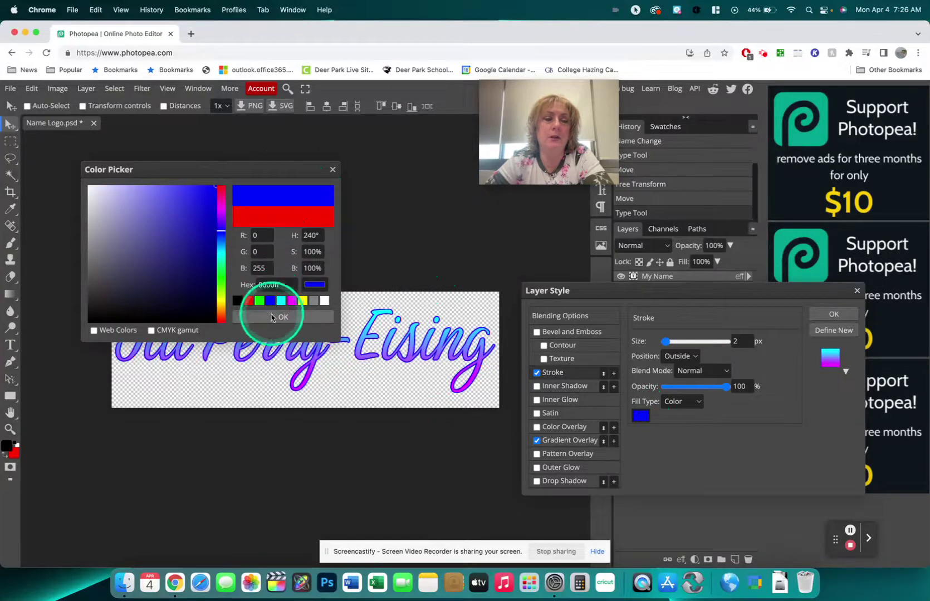
{"action": "left_click", "coordinate": [276, 317]}
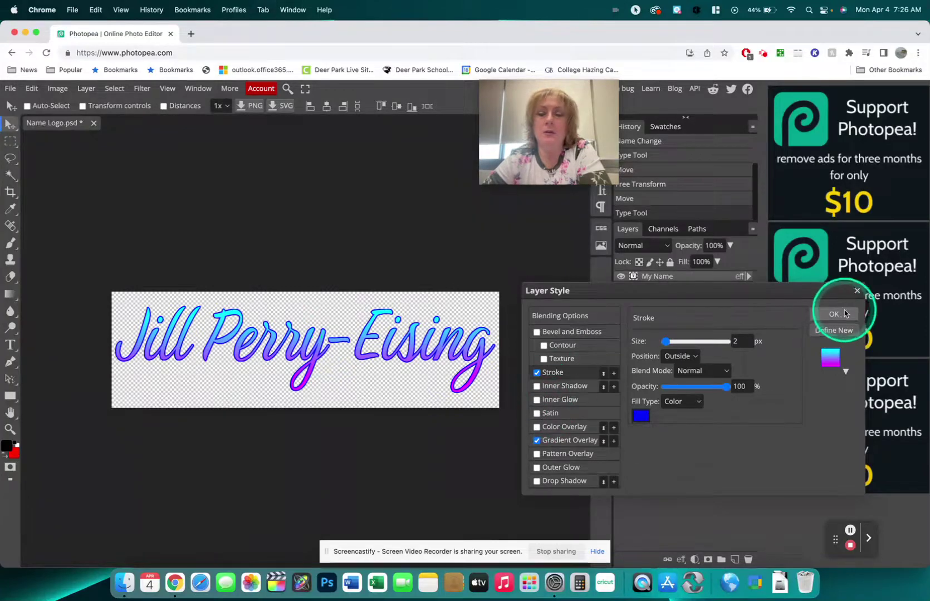
{"action": "left_click", "coordinate": [835, 314]}
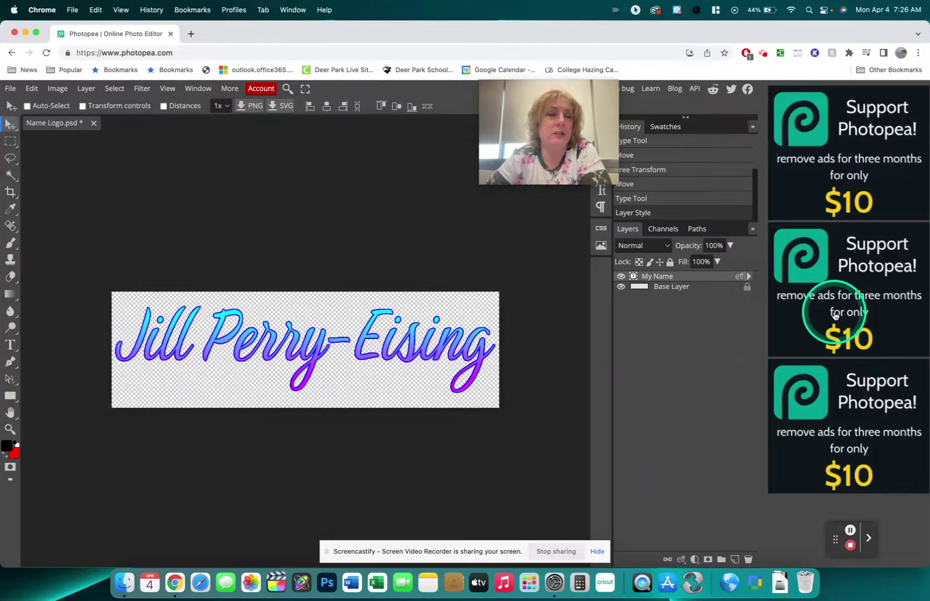
{"action": "left_click", "coordinate": [367, 187]}
{"action": "left_click", "coordinate": [305, 188]}
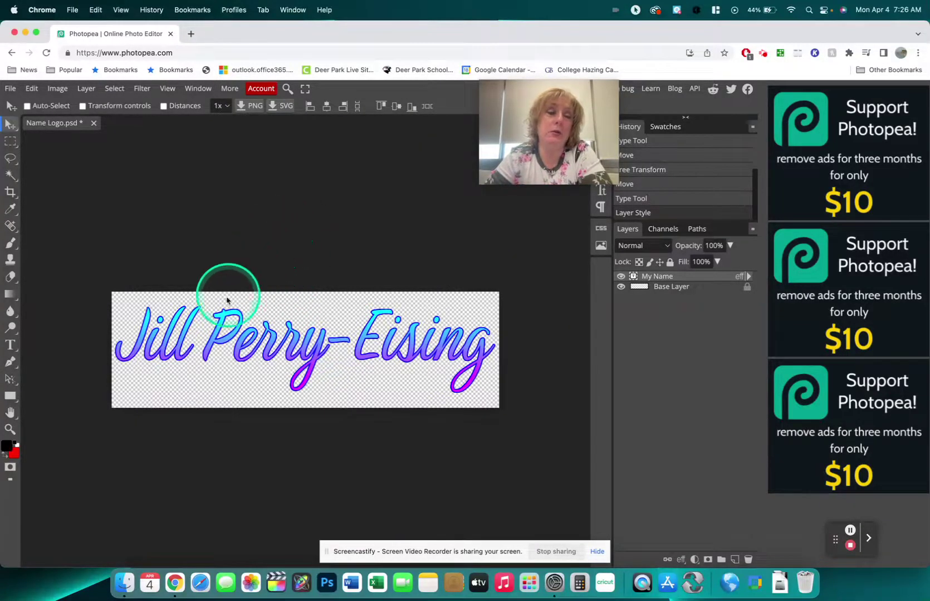
Save the document as a PSD named Name Logo.psd in the project folder.
{"action": "left_click", "coordinate": [8, 90]}
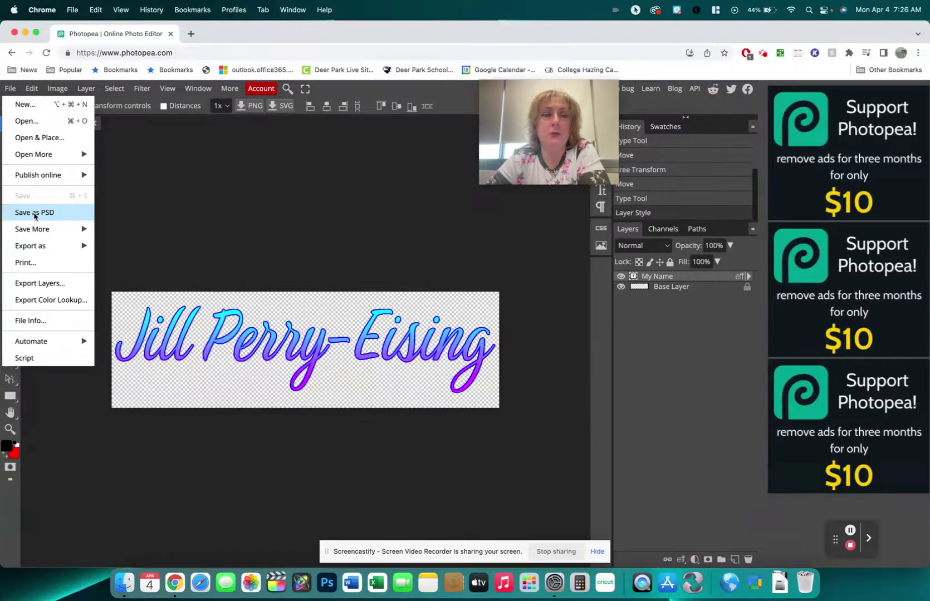
{"action": "left_click", "coordinate": [39, 216]}
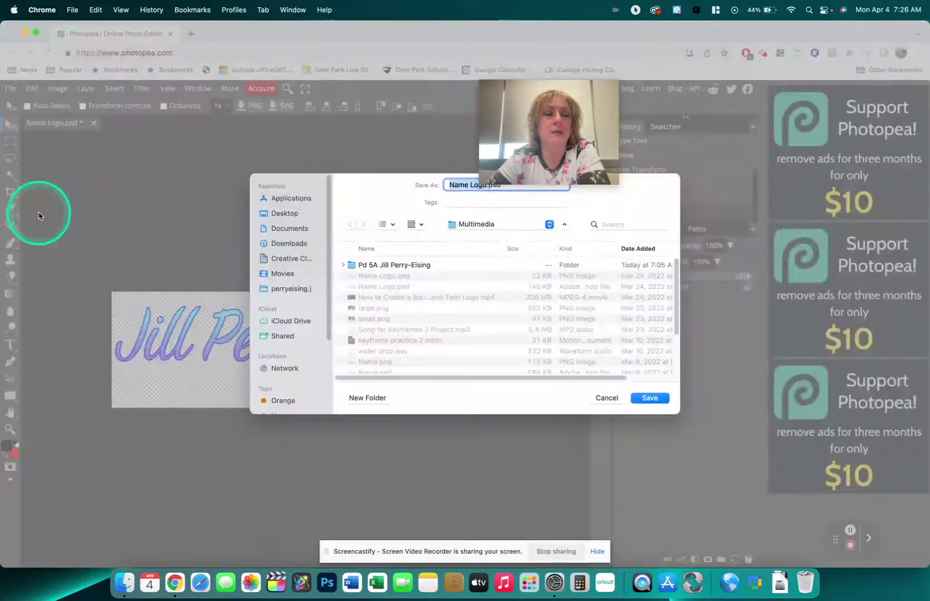
{"action": "double_click", "coordinate": [351, 269]}
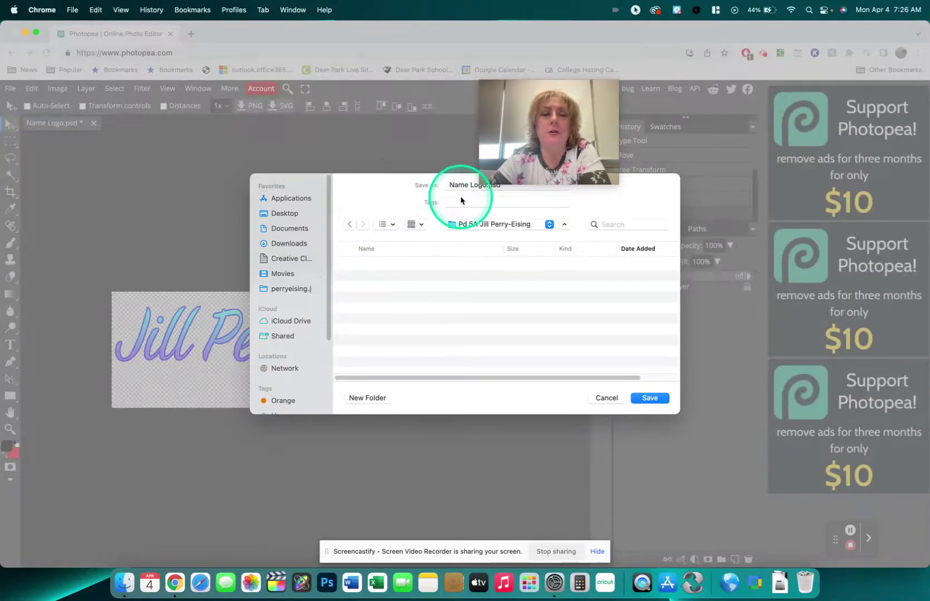
{"action": "left_click", "coordinate": [656, 399]}
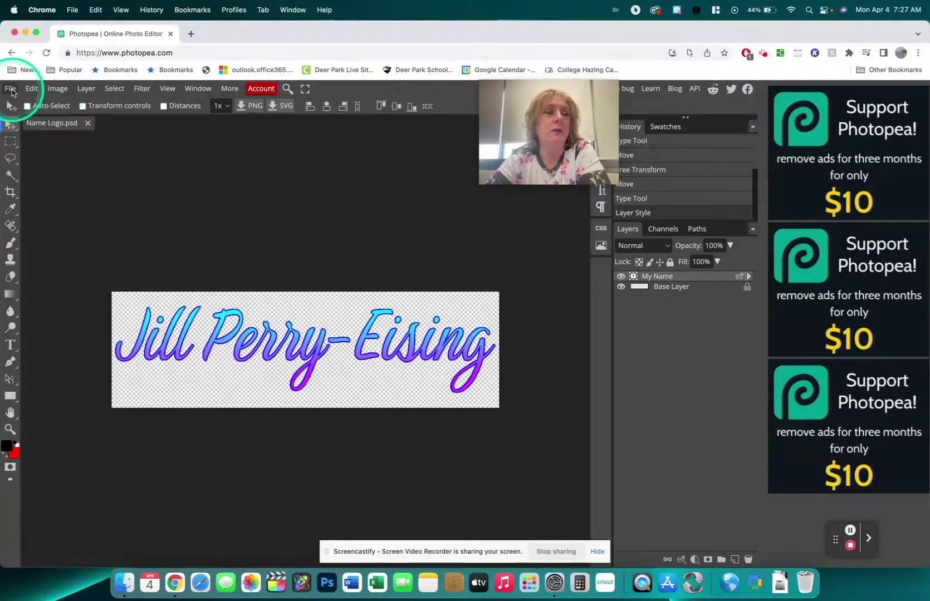
Export a PNG copy, Name Logo (1).png, into the project folder beside the PSD.
{"action": "left_click", "coordinate": [11, 89]}
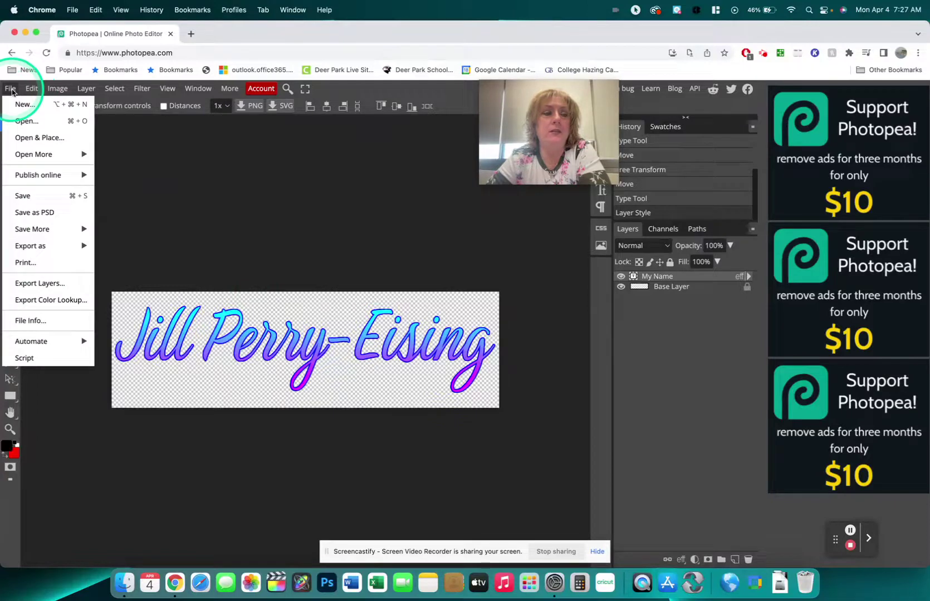
{"action": "mouse_move", "coordinate": [45, 248]}
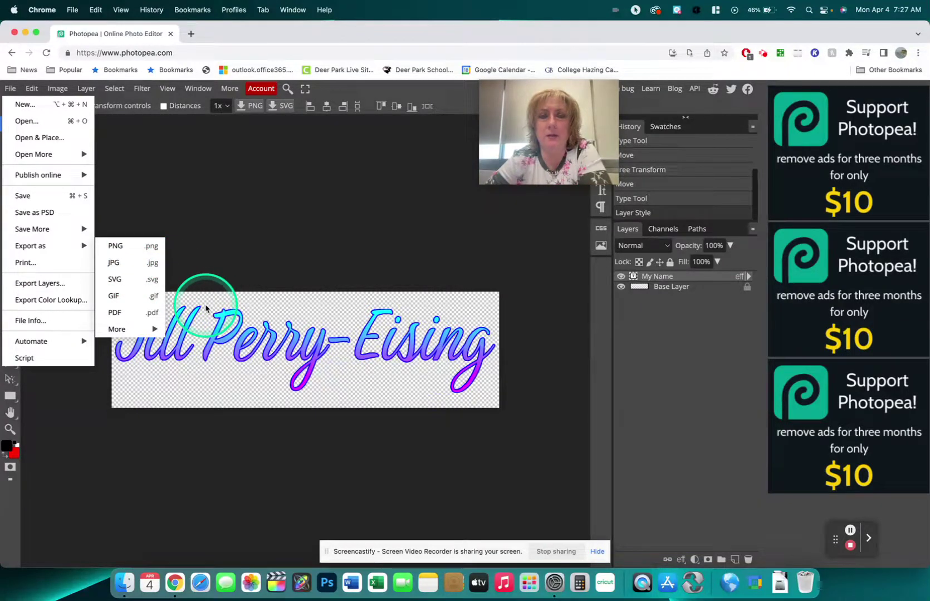
{"action": "left_click", "coordinate": [122, 247]}
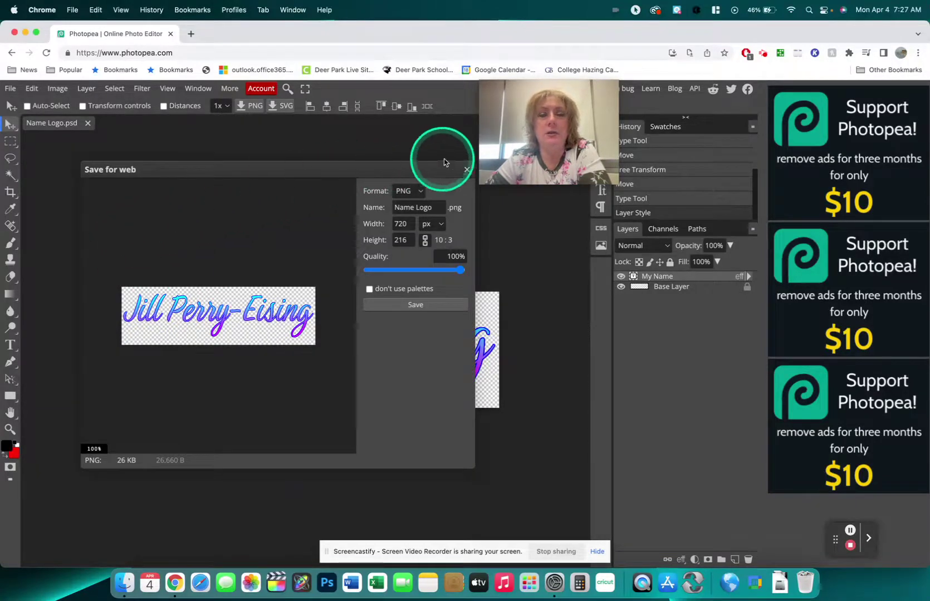
{"action": "left_click", "coordinate": [411, 304]}
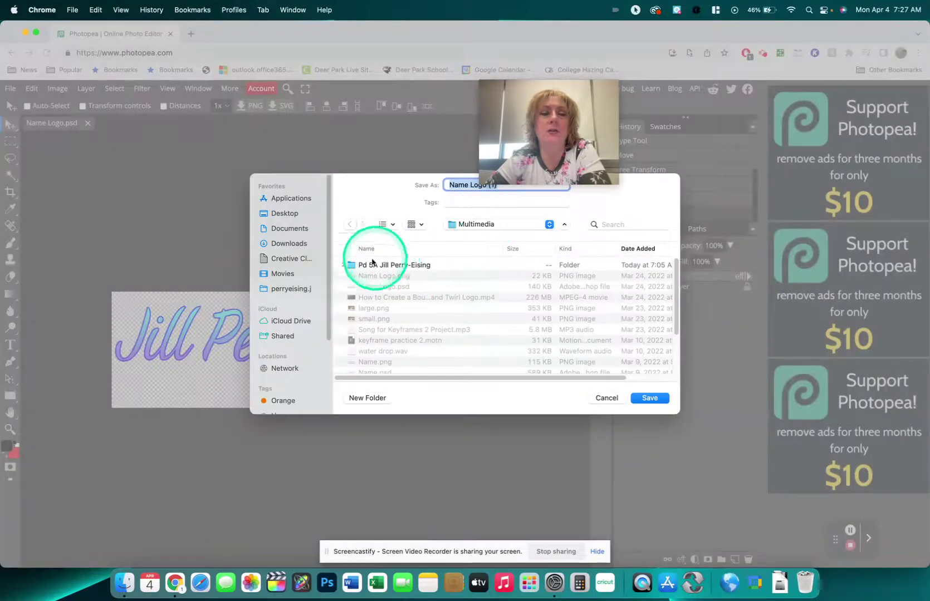
{"action": "left_click", "coordinate": [351, 267]}
{"action": "double_click", "coordinate": [351, 267]}
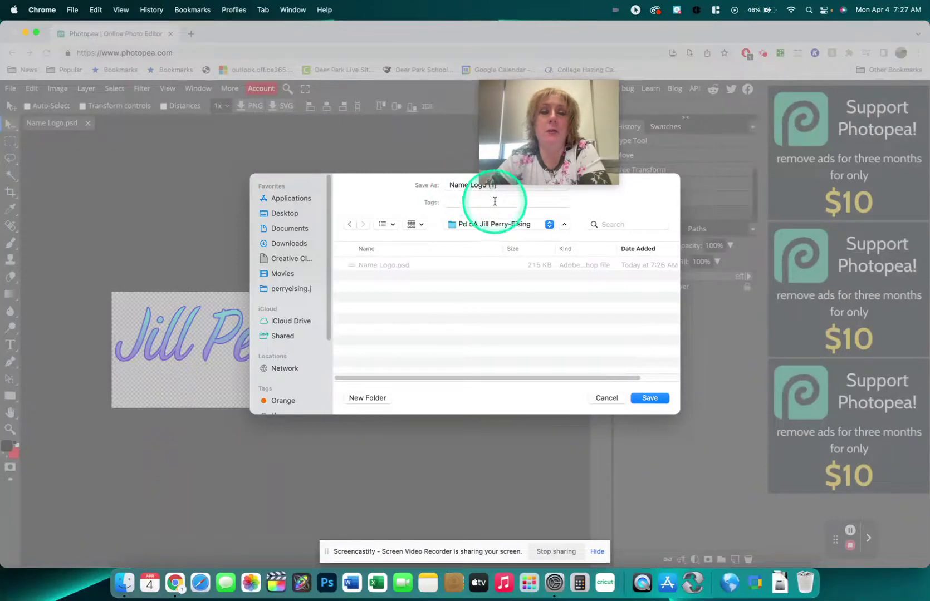
{"action": "left_click", "coordinate": [650, 398]}
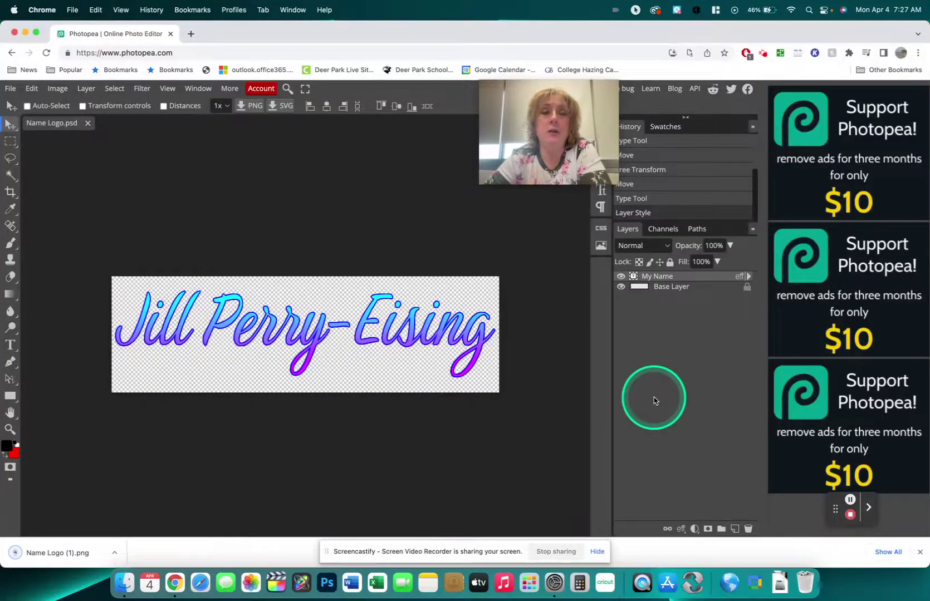